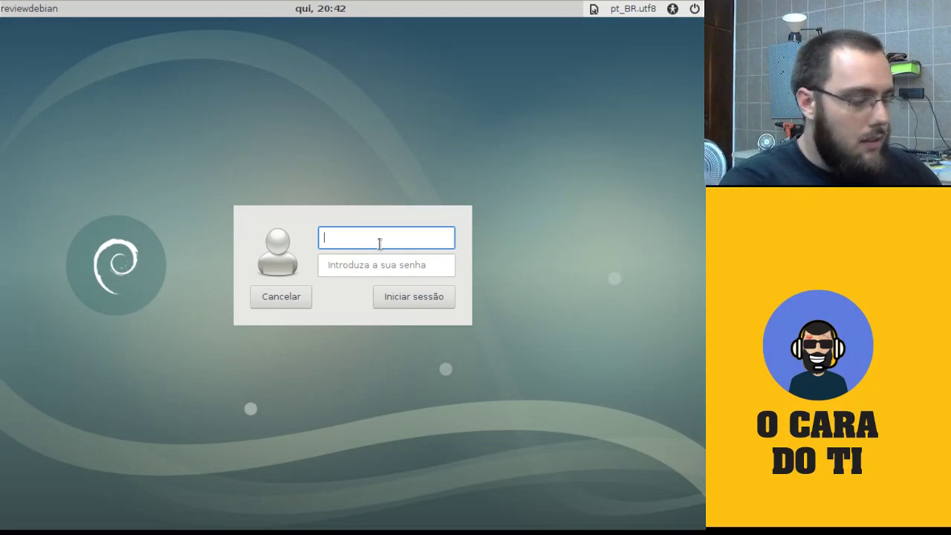
Log in with the account's username and password and dismiss the 'Conexão estabelecida' notice
type("ocaradoti")
key("Tab")
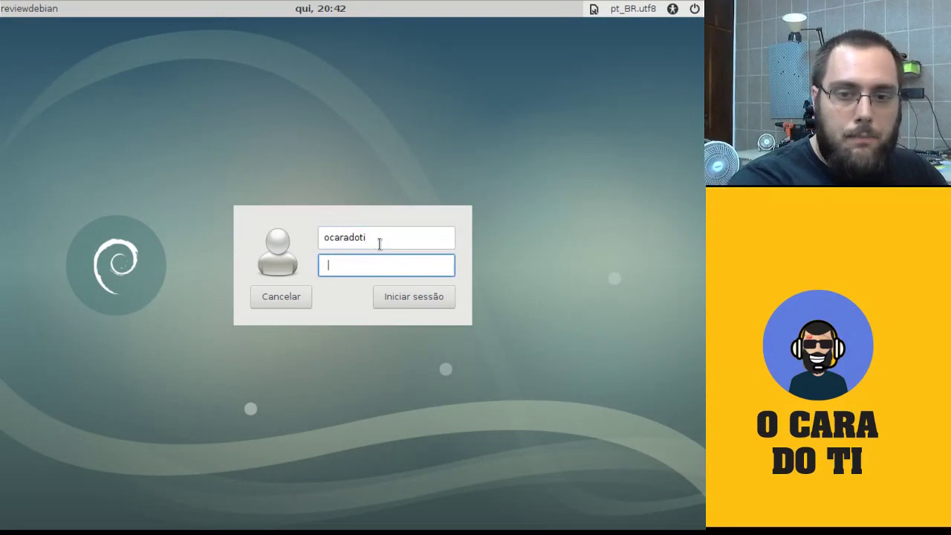
type("•••••")
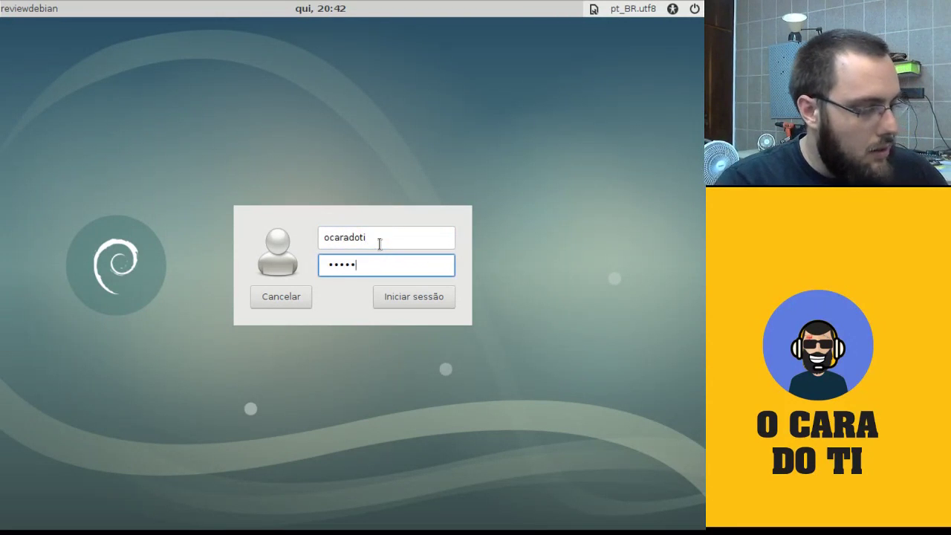
type("•")
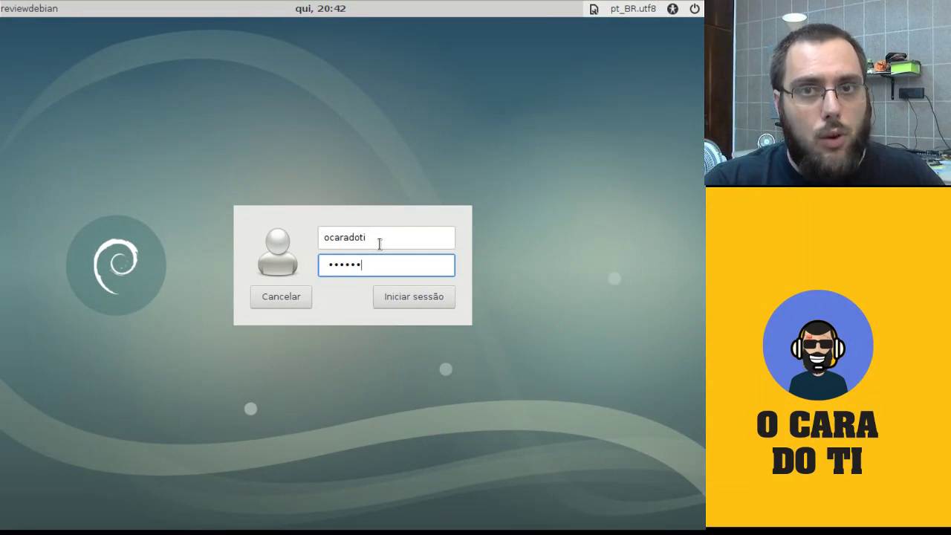
key("Return")
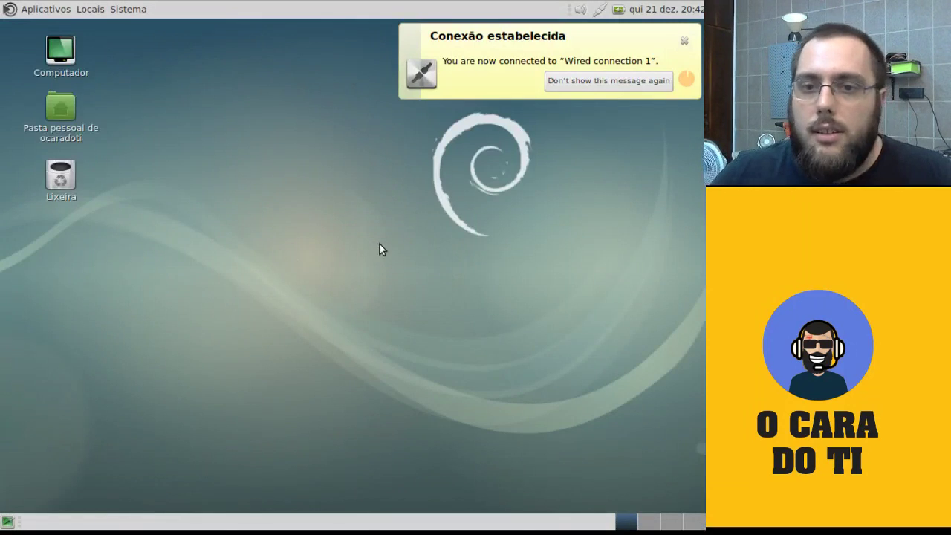
left_click(684, 42)
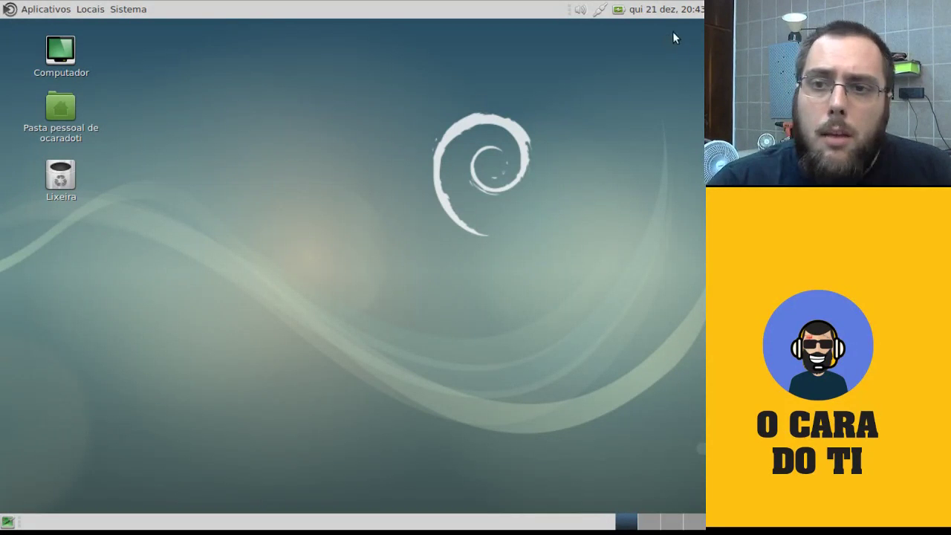
Look at the clock's month calendar and the guest additions tray menu, then close both
left_click(688, 16)
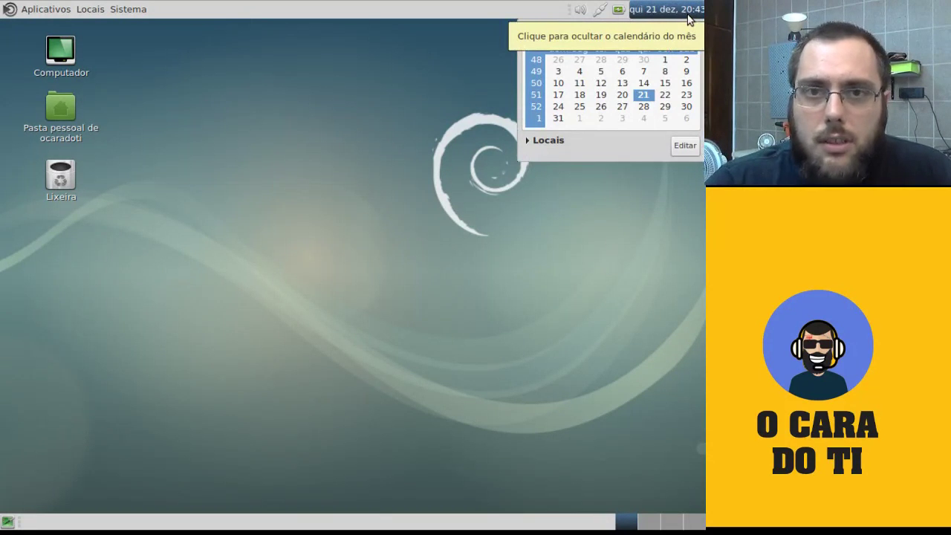
left_click(687, 16)
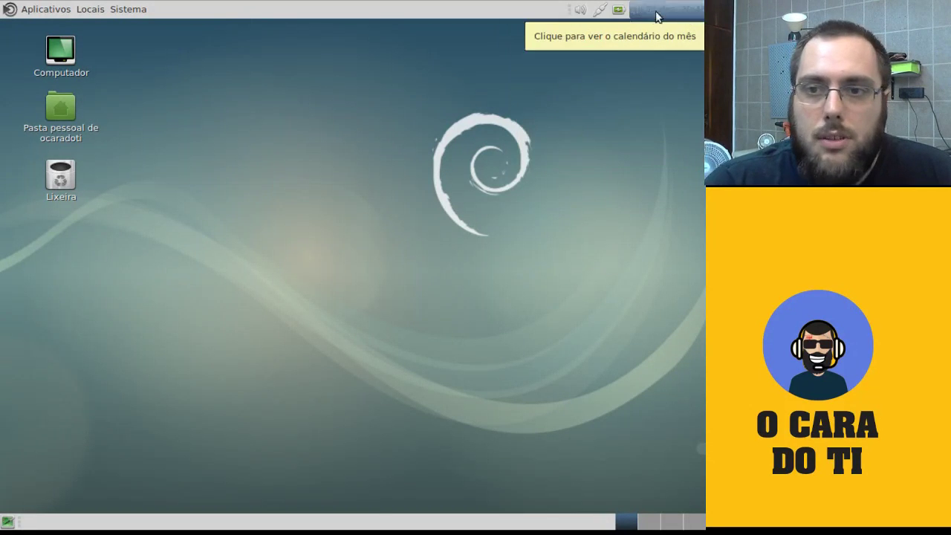
left_click(621, 12)
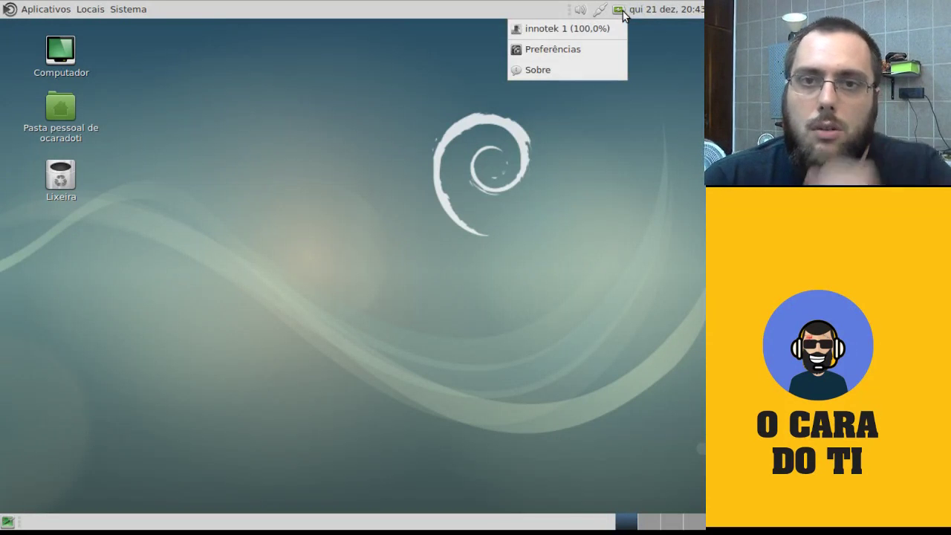
left_click(621, 12)
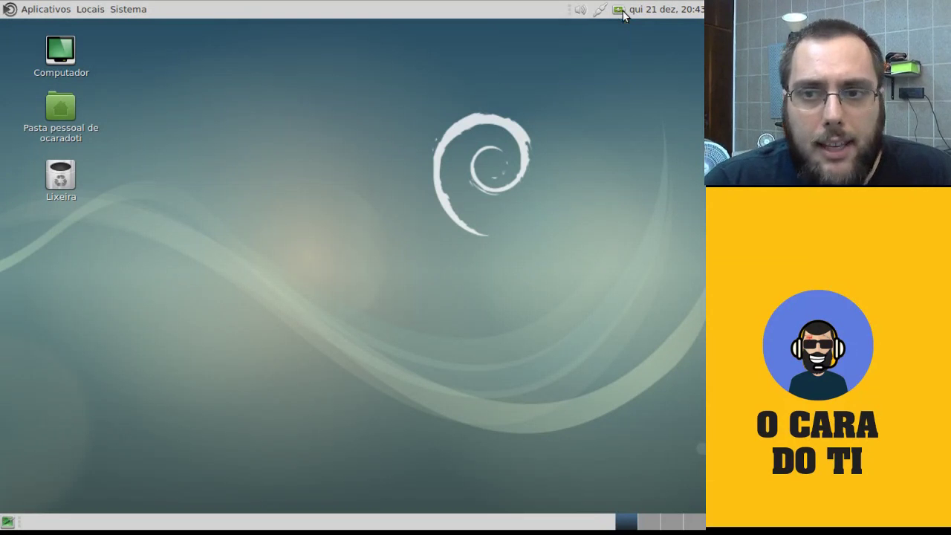
Connect to Wired connection 1 from the network applet and dismiss the connection notice
left_click(599, 11)
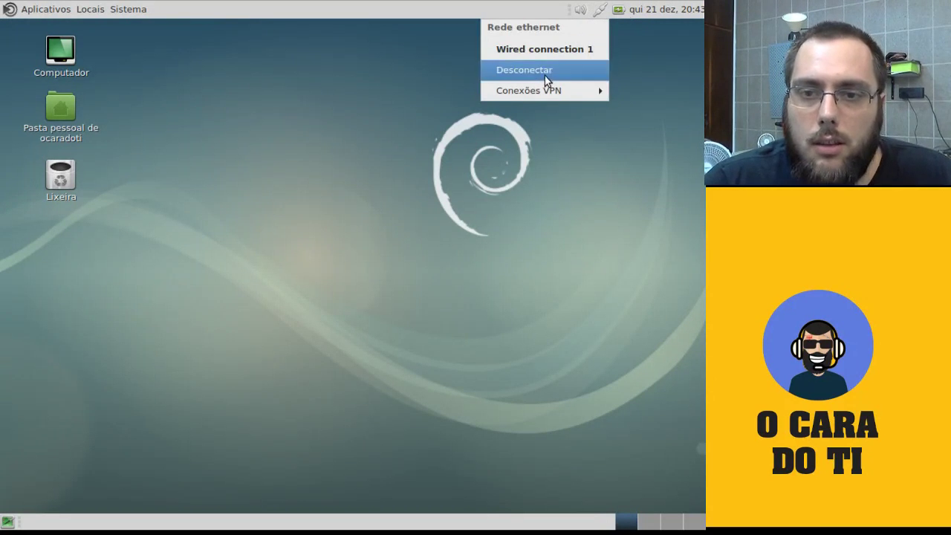
mouse_move(546, 92)
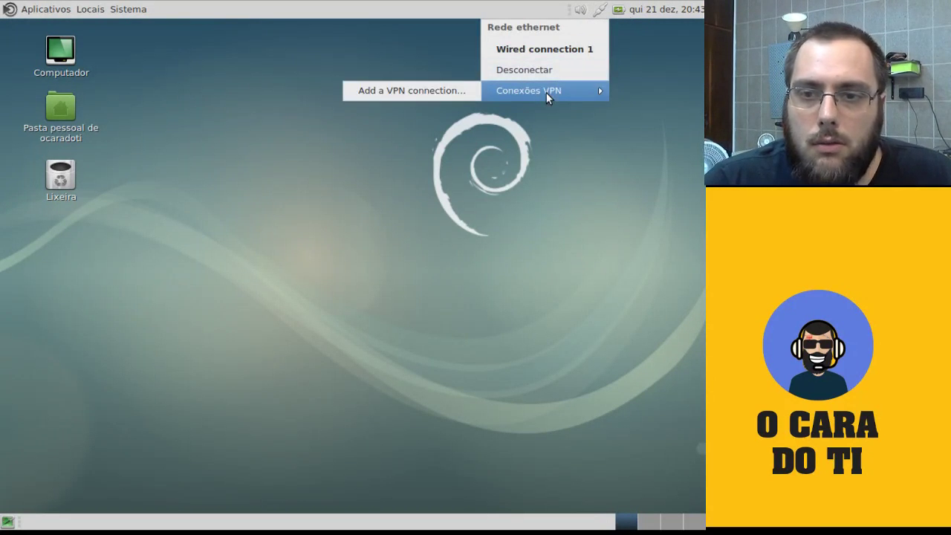
left_click(543, 49)
left_click(684, 42)
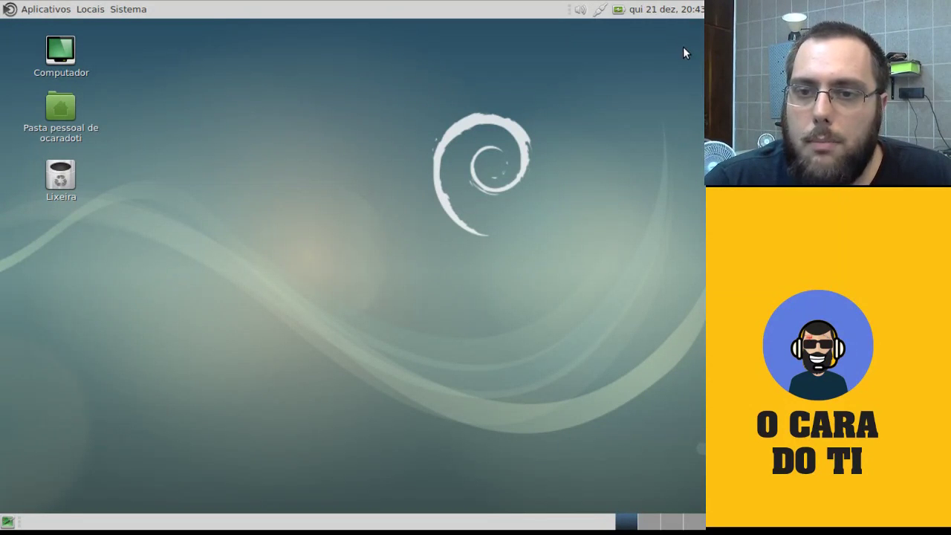
Check the volume slider, then open Preferências de som from the speaker's menu
left_click(580, 10)
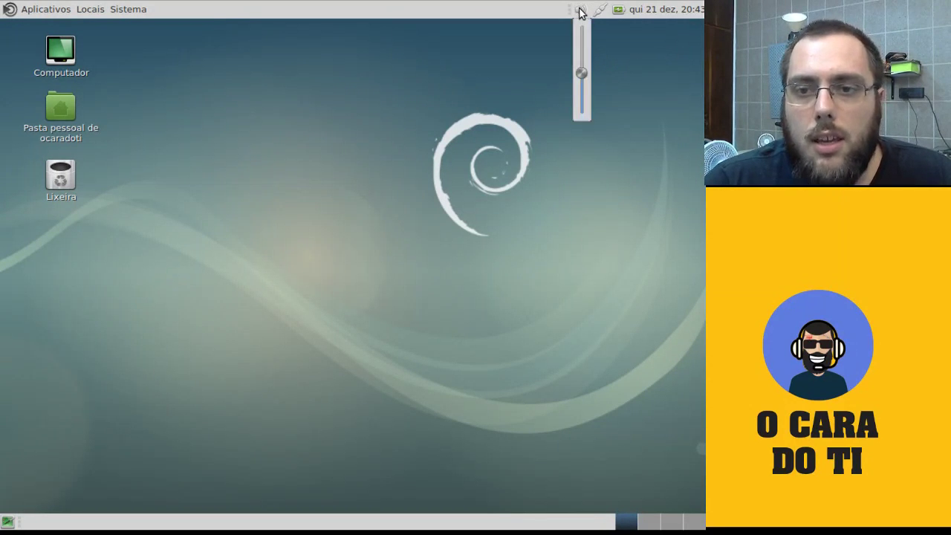
left_click(580, 10)
right_click(582, 12)
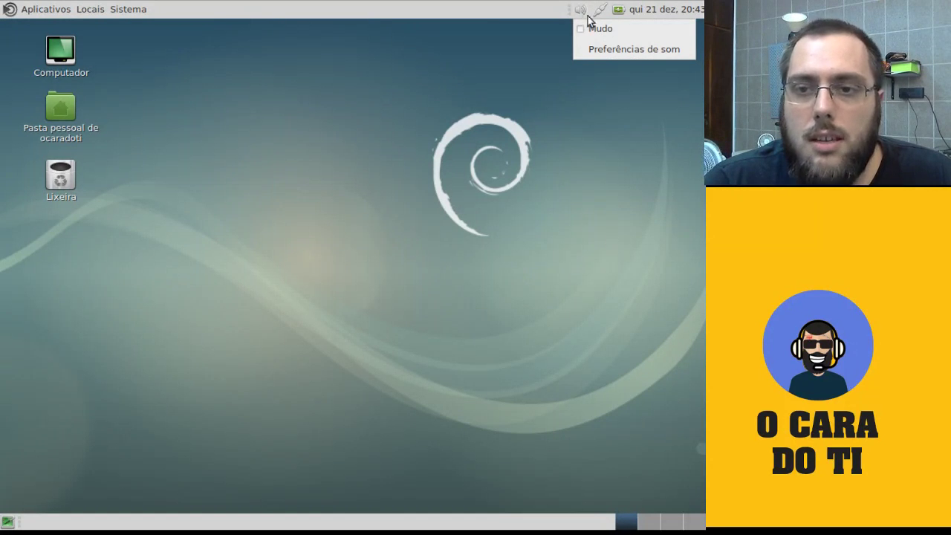
left_click(609, 46)
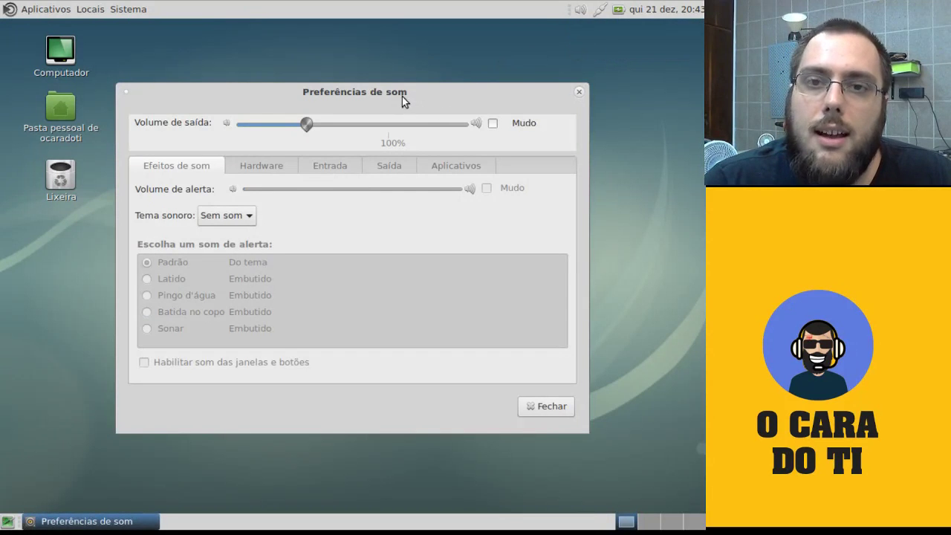
Review the Hardware, Entrada, Saída and Aplicativos tabs, then close Sound Preferences
left_click_drag(402, 96, 380, 73)
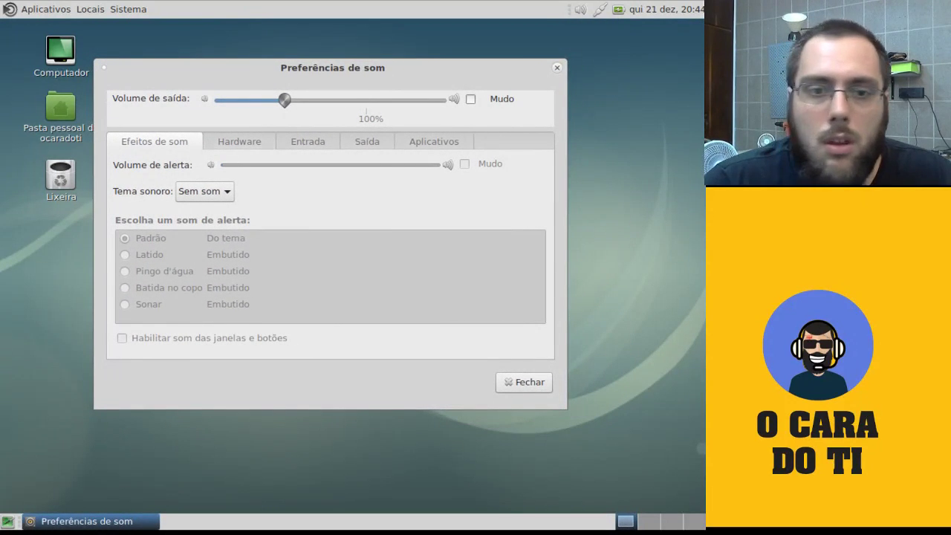
left_click(253, 141)
left_click(297, 142)
left_click(378, 143)
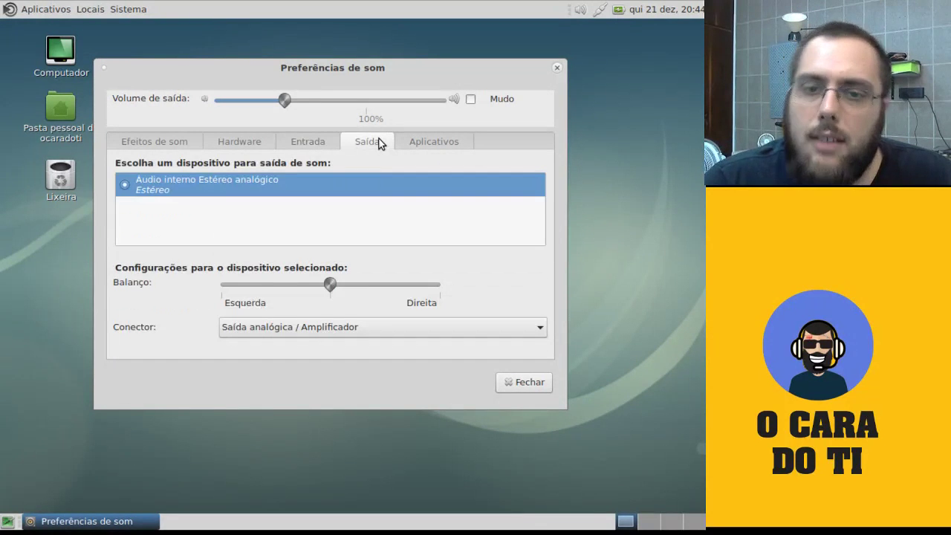
left_click(311, 141)
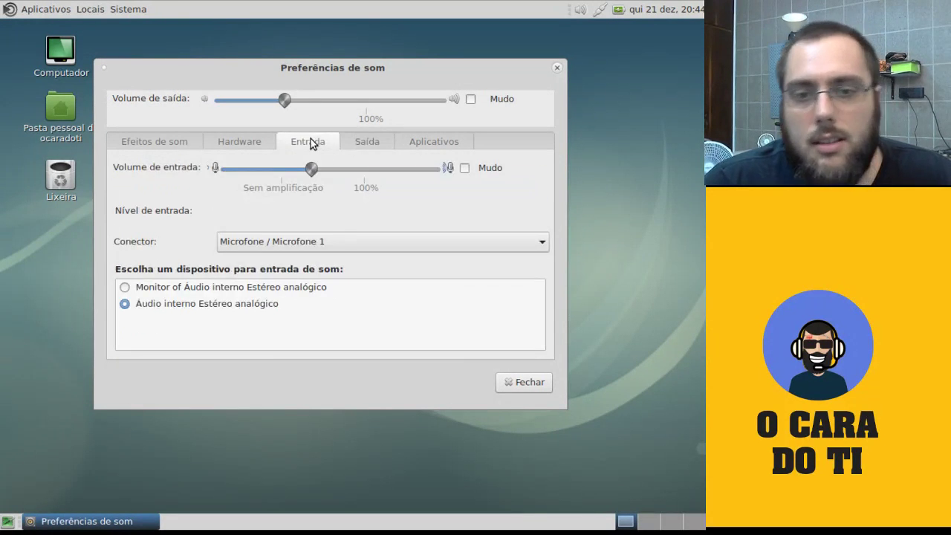
left_click(382, 144)
left_click(420, 145)
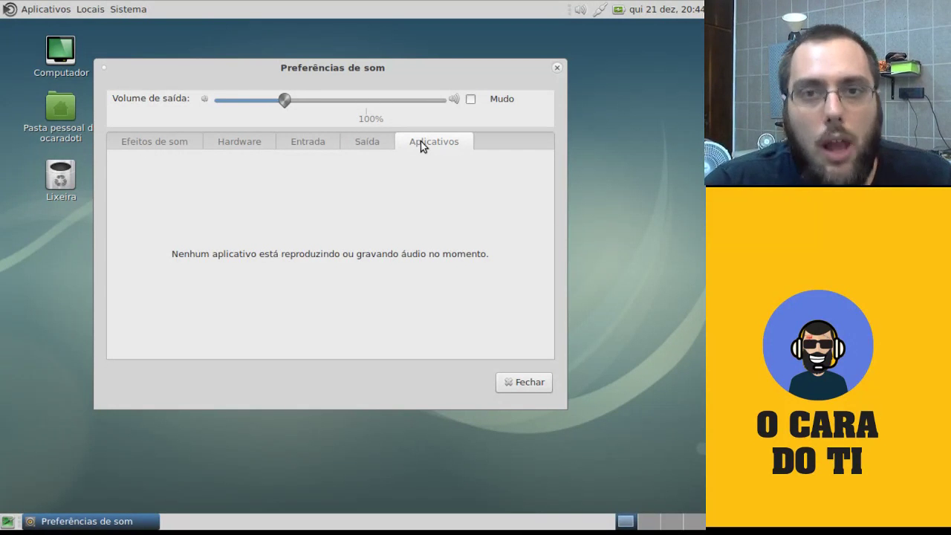
left_click(557, 67)
left_click(600, 9)
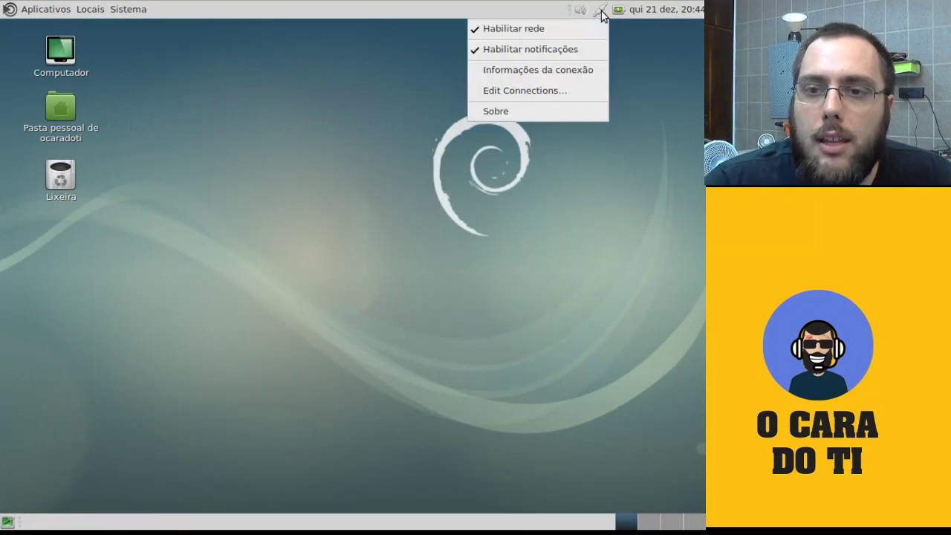
left_click(550, 89)
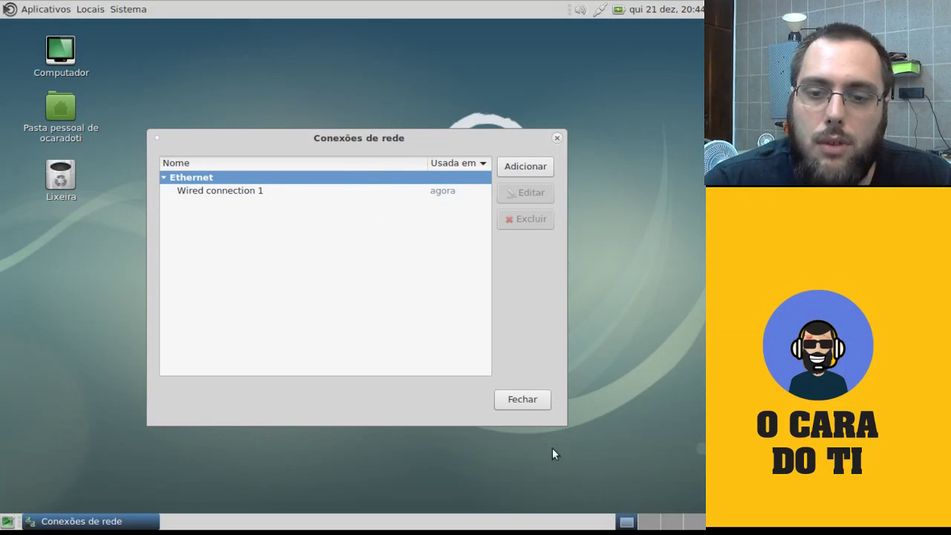
left_click(522, 400)
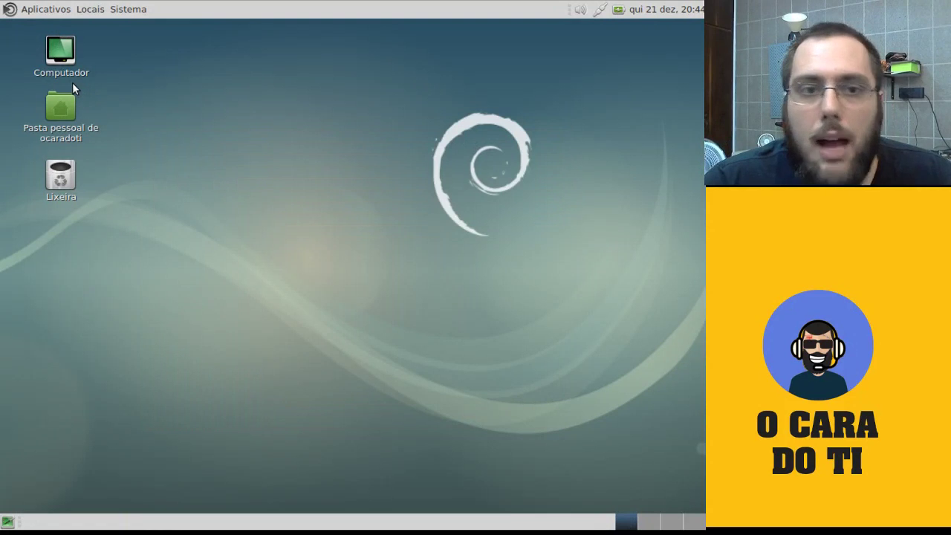
Close the Computador window, open Pasta pessoal, and widen the window and sidebar for full place names
double_click(60, 54)
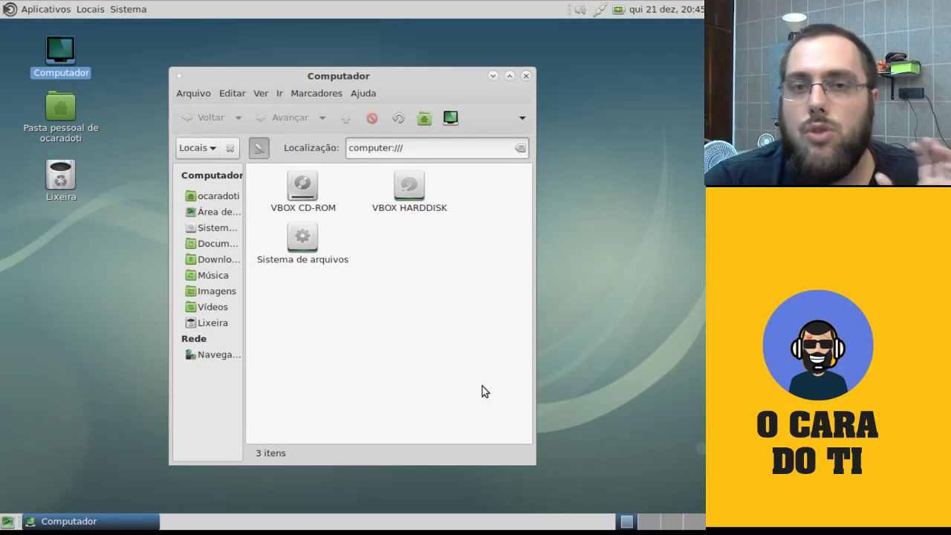
left_click(526, 75)
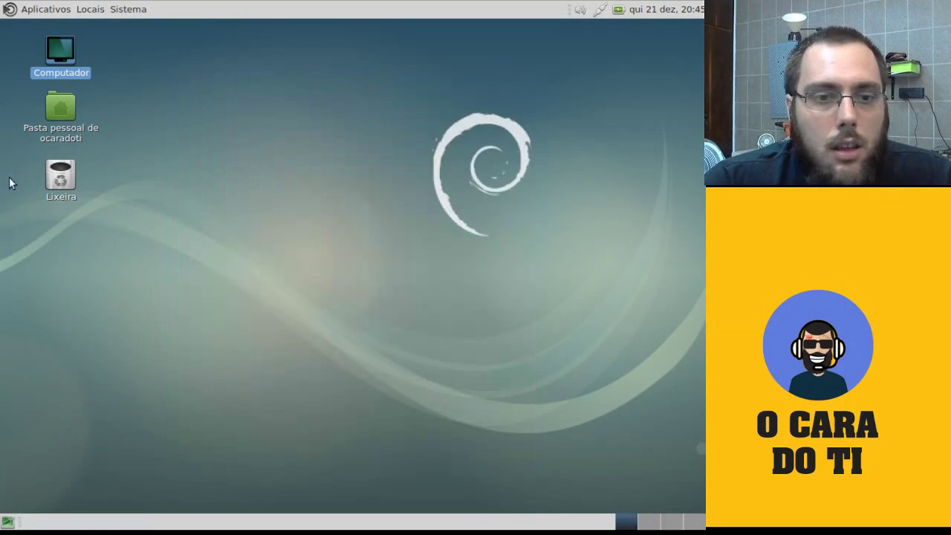
double_click(52, 135)
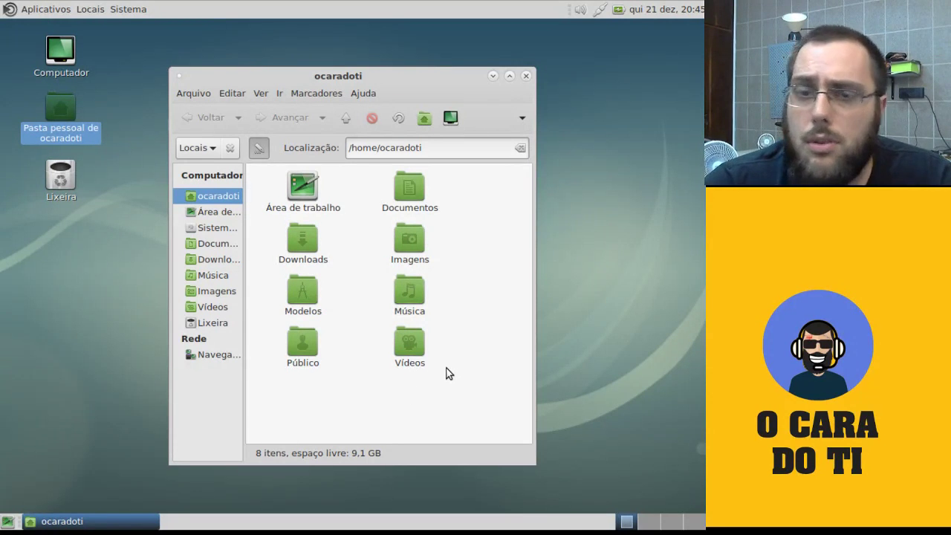
left_click_drag(535, 224, 619, 225)
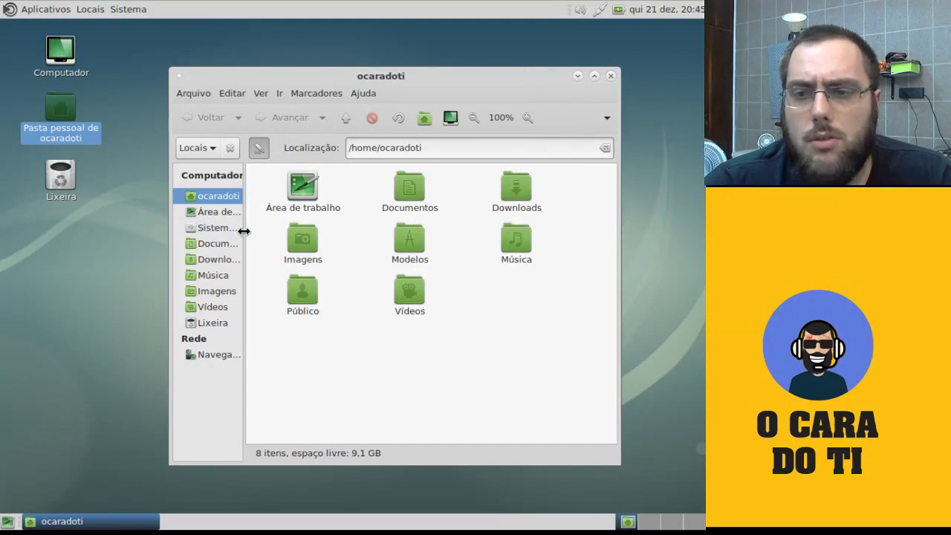
left_click_drag(245, 231, 278, 232)
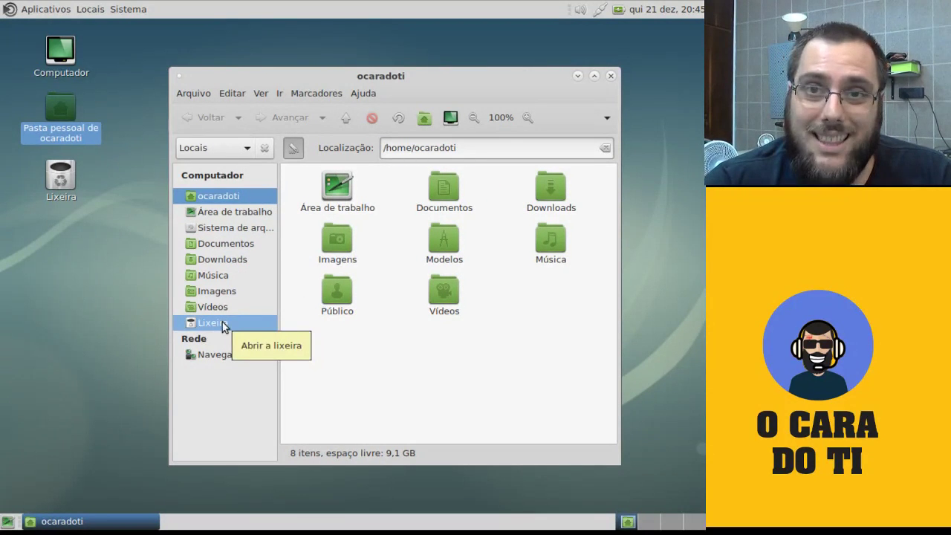
Close the home folder window and launch LibreOffice from Aplicativos > Escritório
left_click(610, 75)
left_click(46, 9)
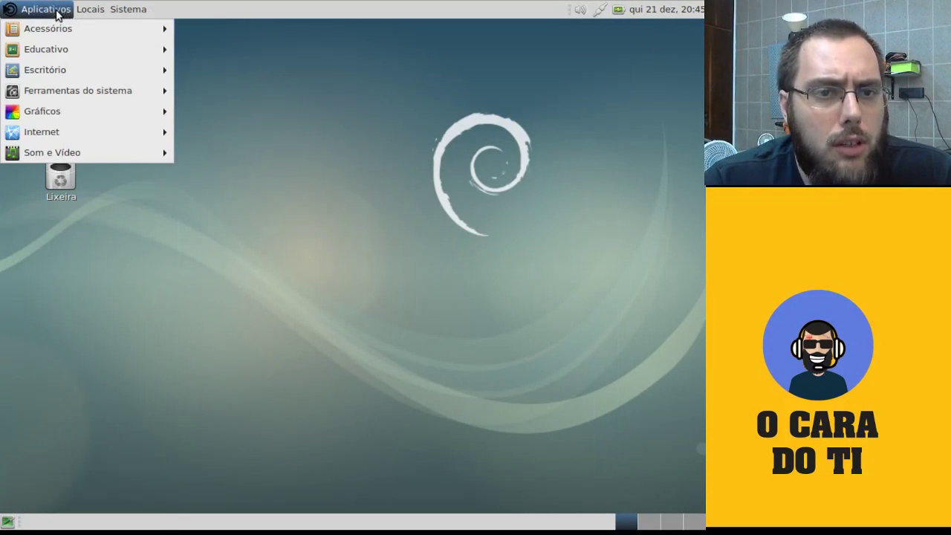
mouse_move(60, 35)
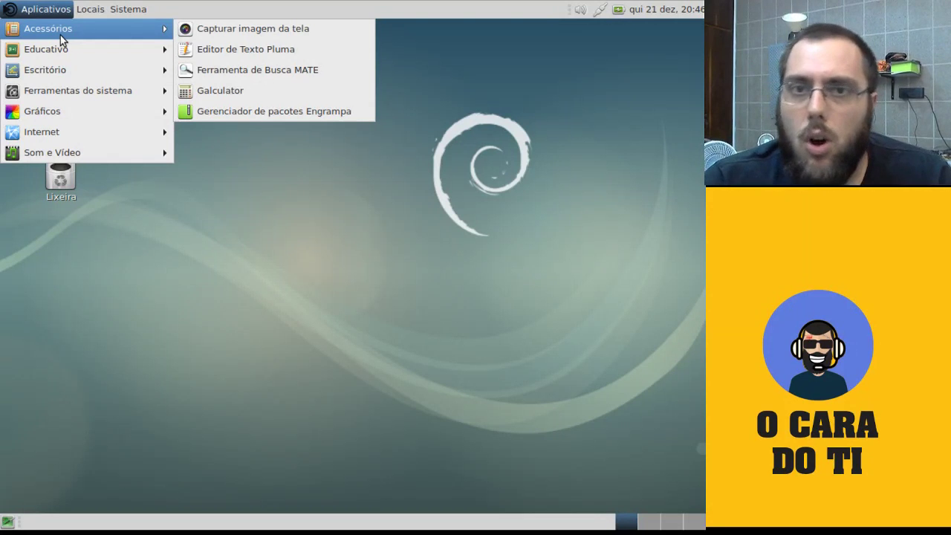
mouse_move(96, 59)
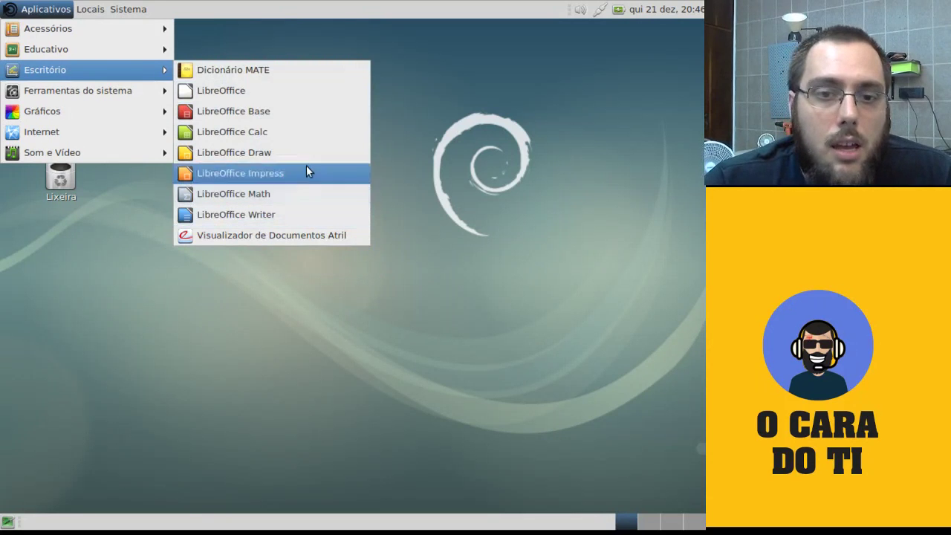
left_click(311, 92)
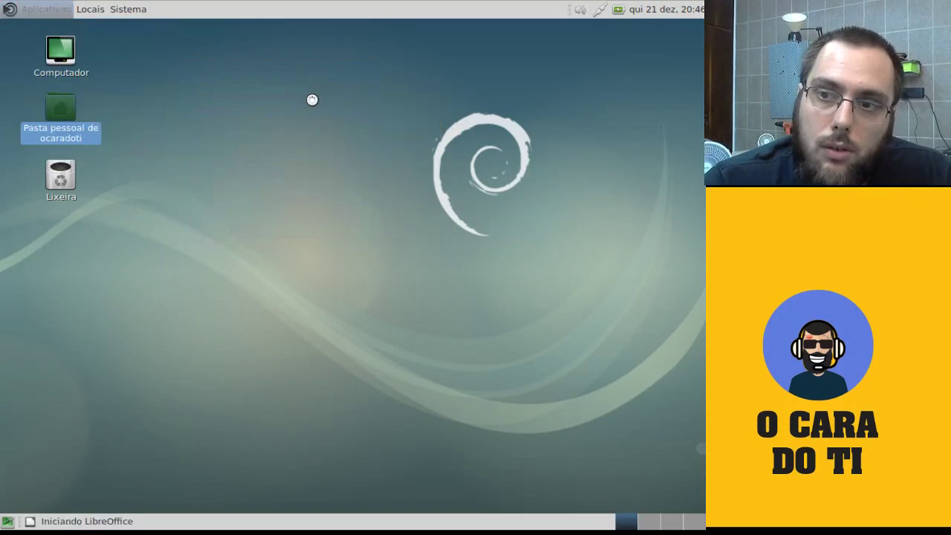
Confirm LibreOffice version 5.2.7.2 in the About box, then close the Start Center
left_click(148, 46)
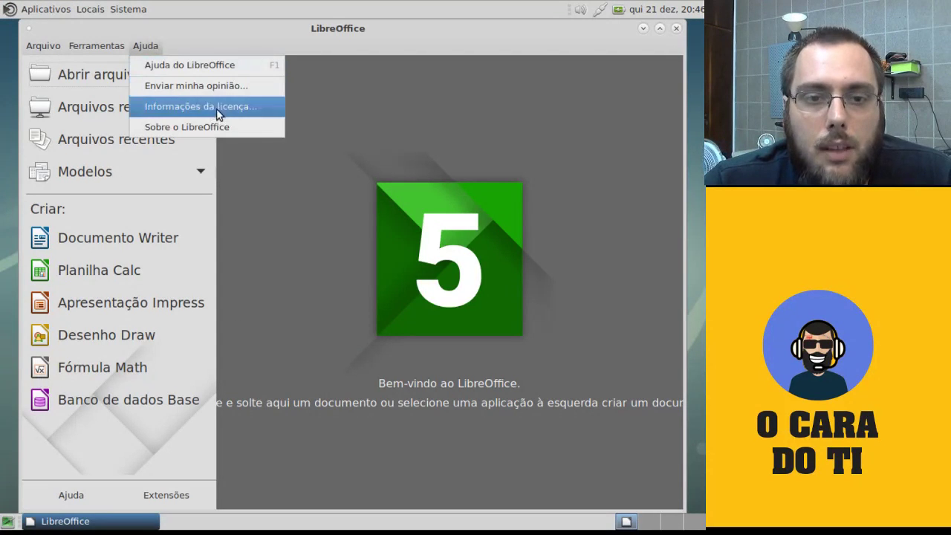
left_click(247, 128)
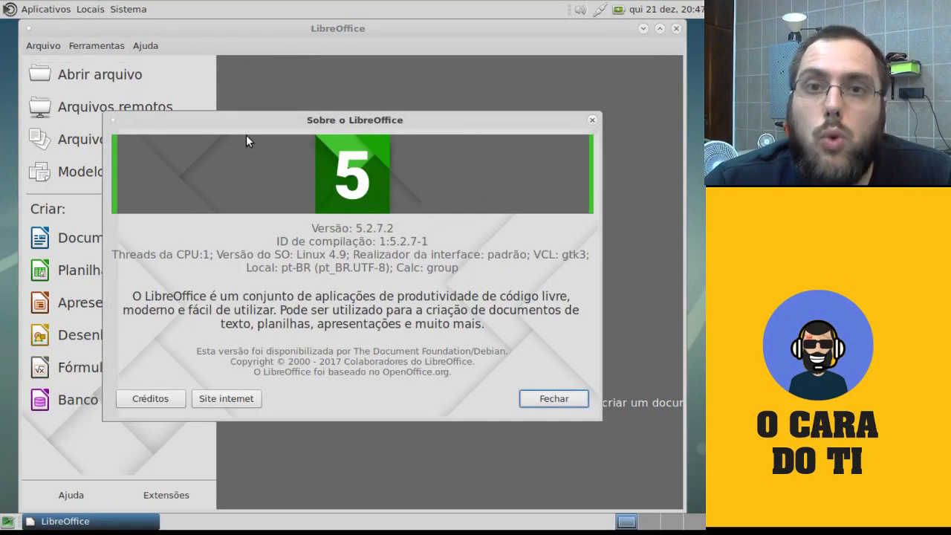
left_click(573, 399)
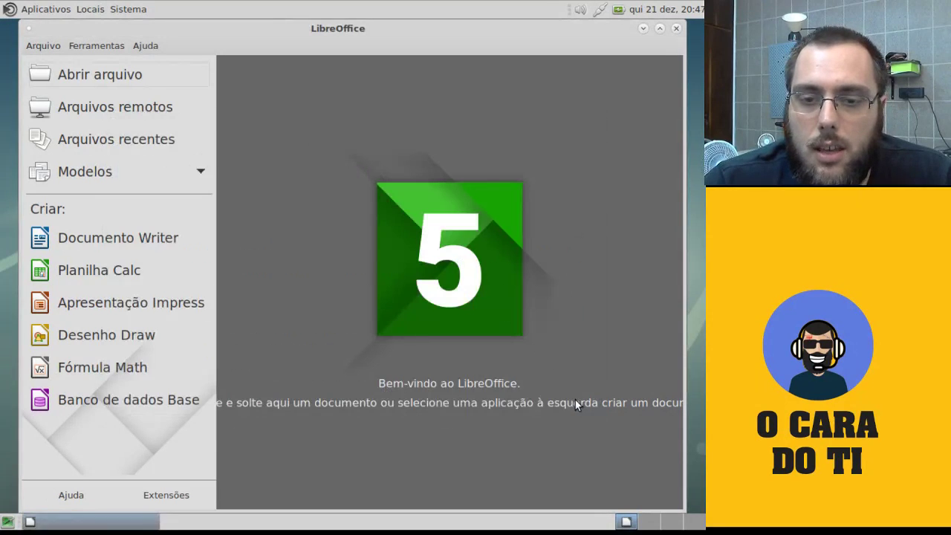
left_click(676, 30)
left_click(46, 8)
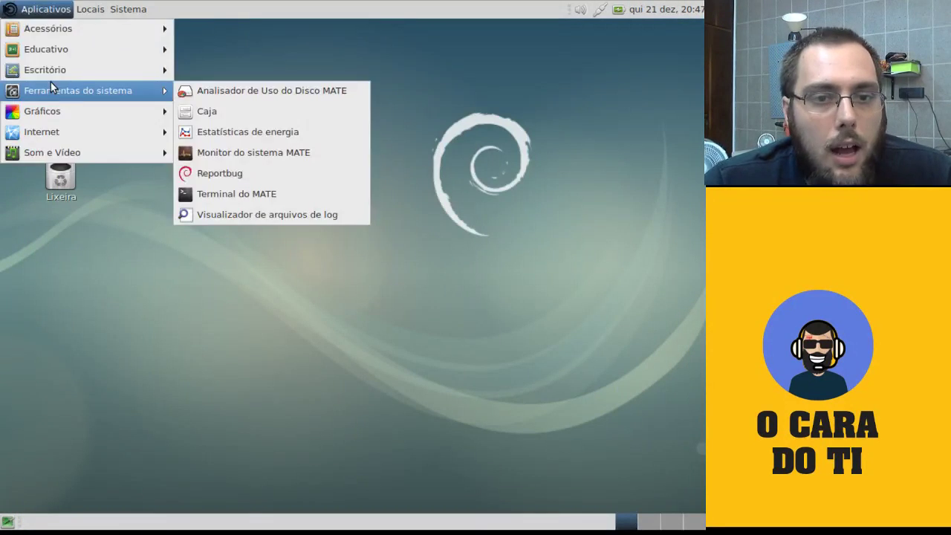
Launch Terminal do MATE from Aplicativos > Ferramentas do sistema
mouse_move(50, 77)
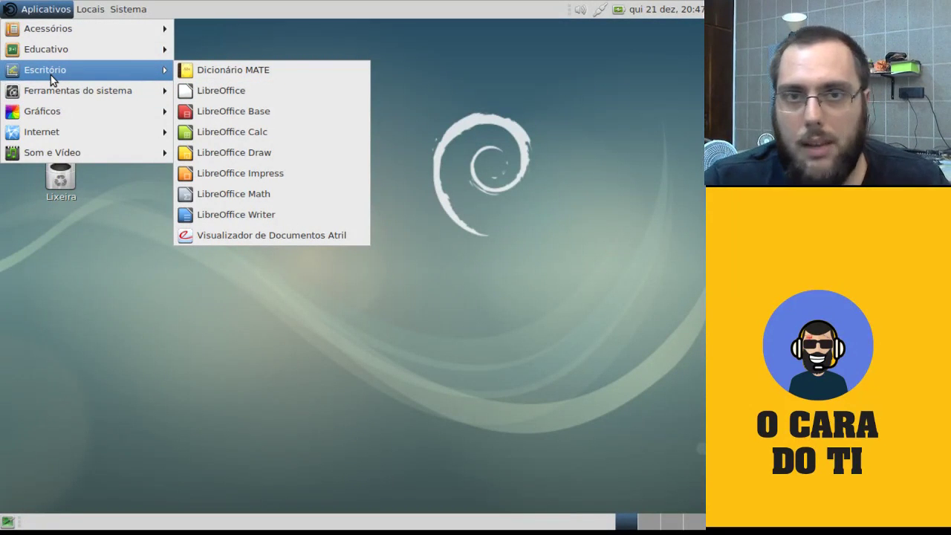
mouse_move(72, 100)
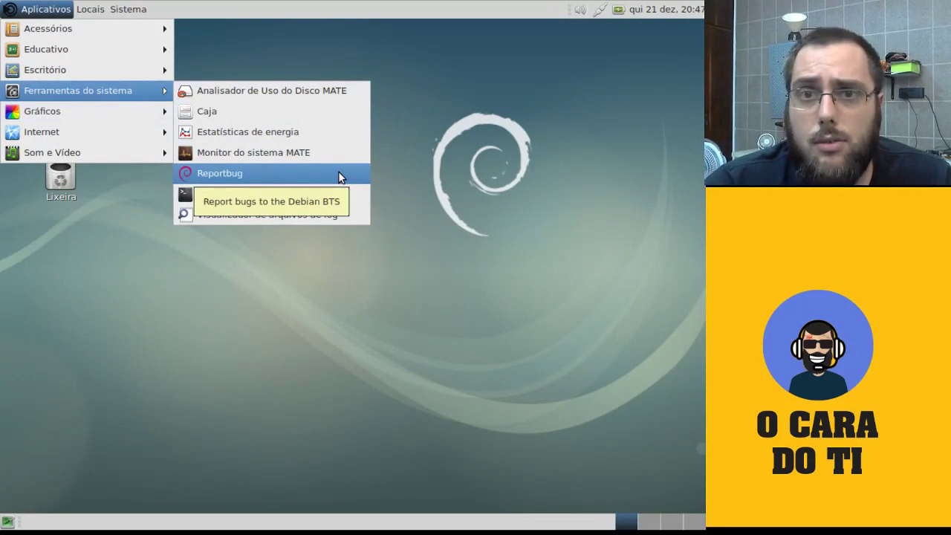
left_click(347, 199)
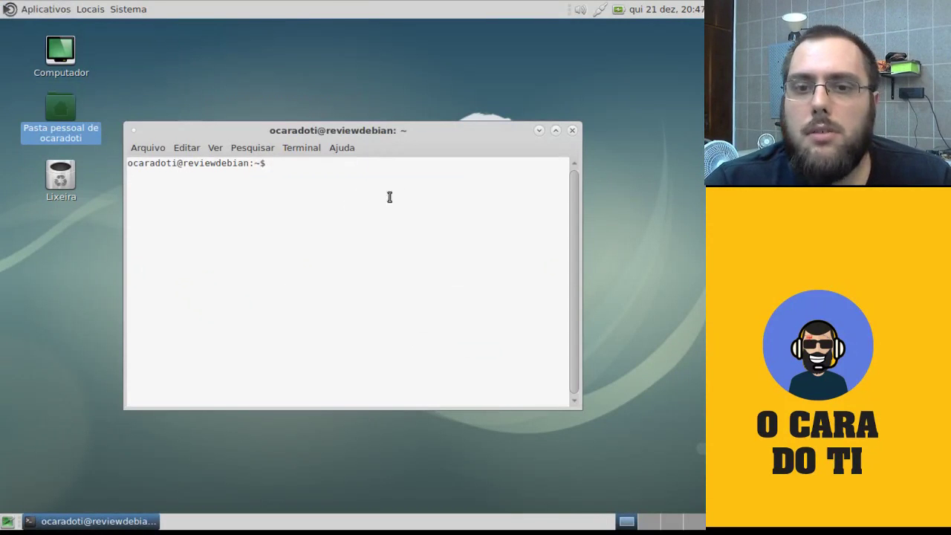
Close the terminal and launch GIMP from the Gráficos applications menu
left_click(572, 132)
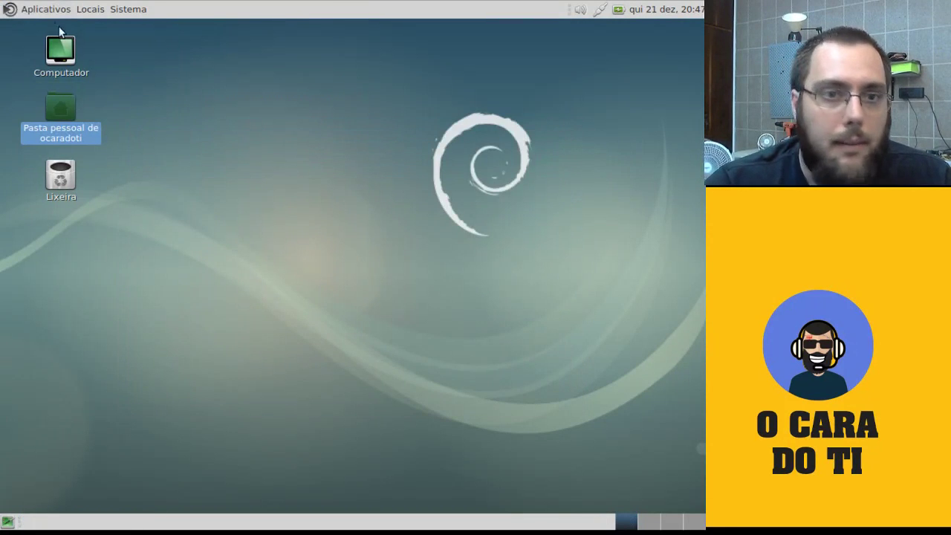
left_click(42, 10)
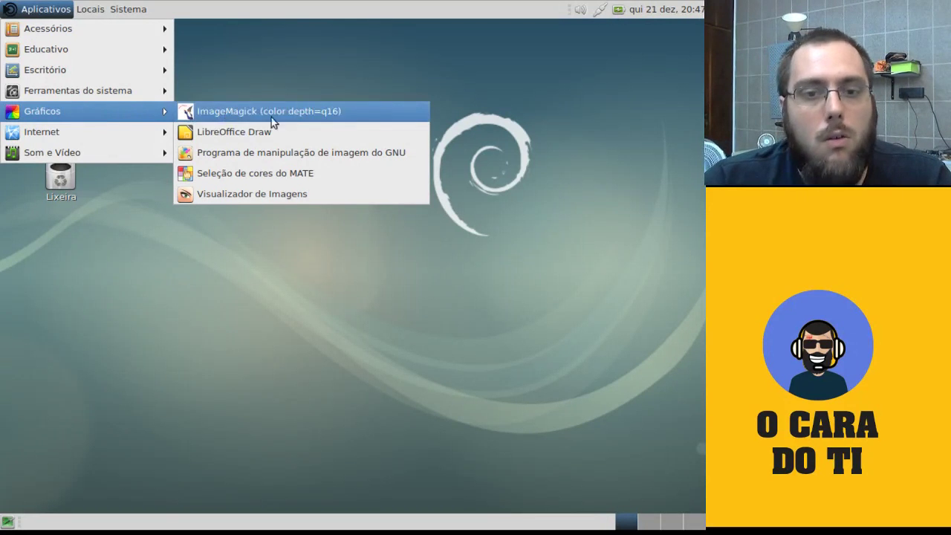
left_click(394, 153)
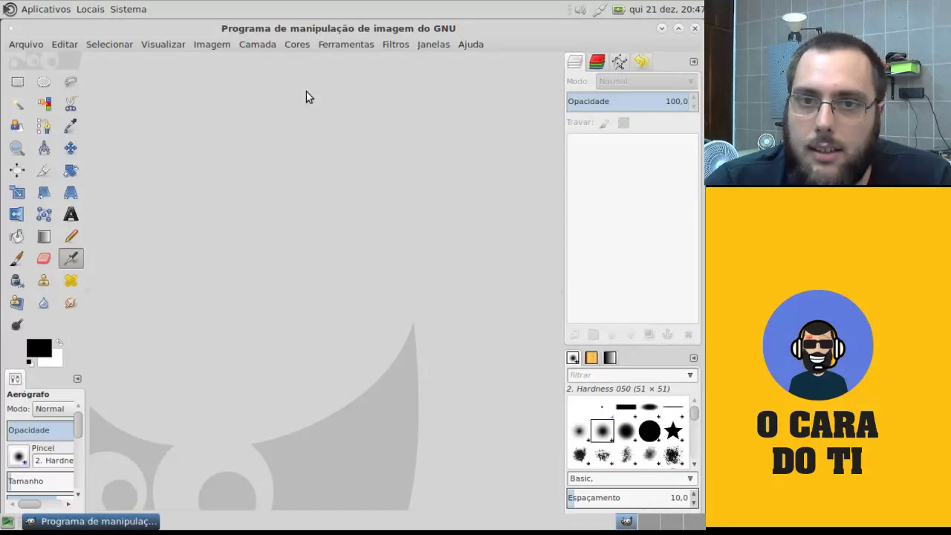
Check that GIMP's Sobre box shows version 2.8.18, then dismiss it
left_click(467, 44)
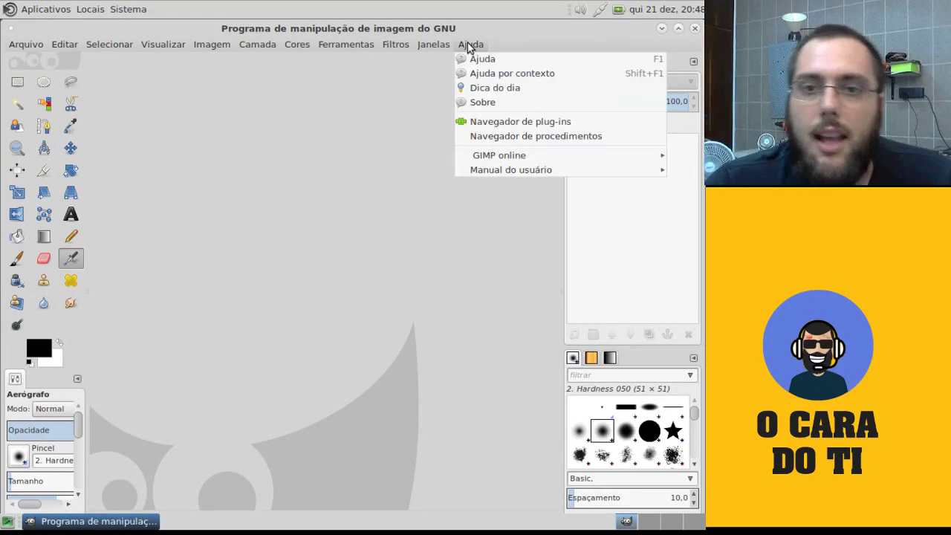
left_click(484, 102)
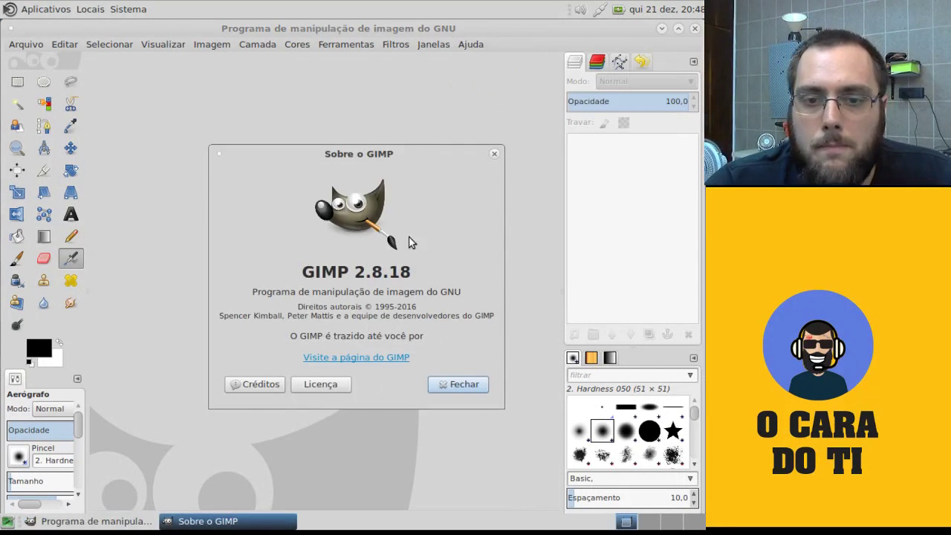
left_click(446, 387)
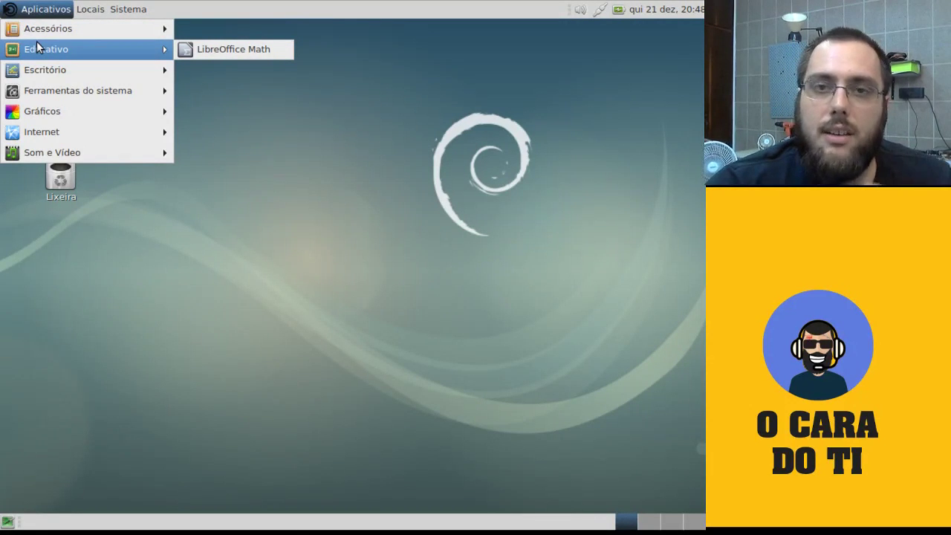
Launch Firefox ESR, confirm version 52.5.2 in About Firefox, then close the browser
mouse_move(90, 126)
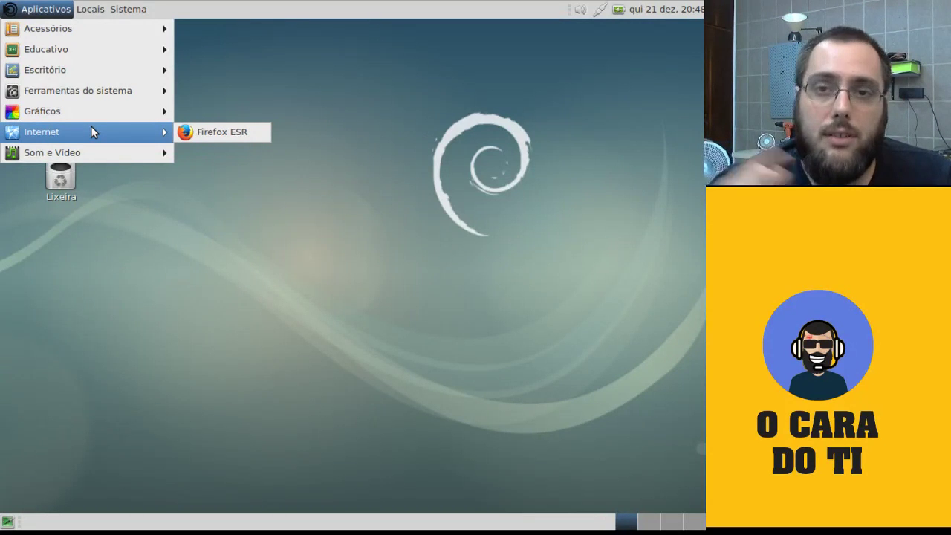
left_click(187, 131)
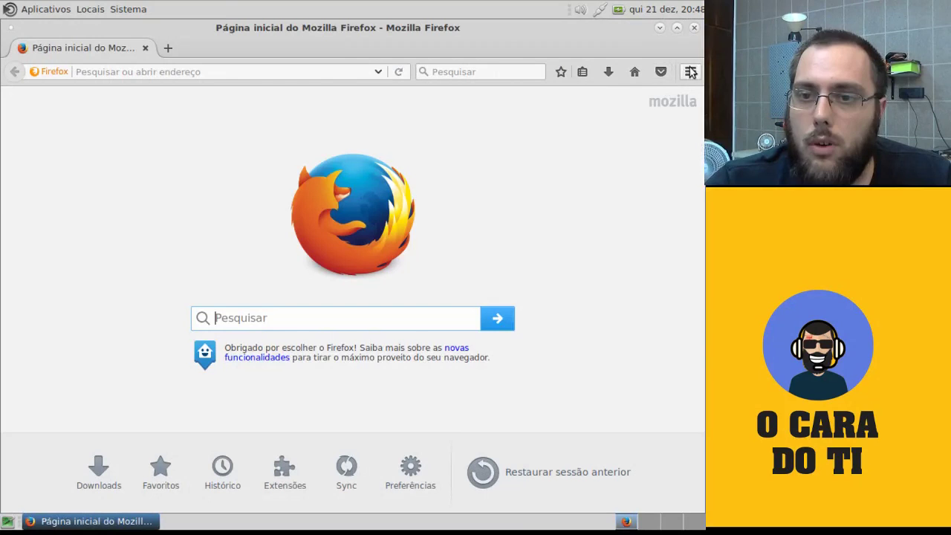
left_click(690, 71)
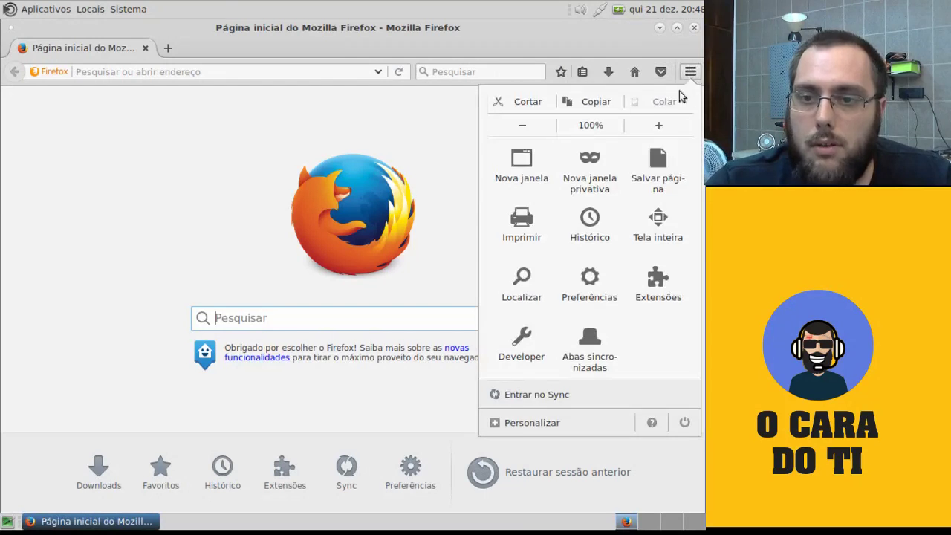
left_click(651, 422)
left_click(573, 238)
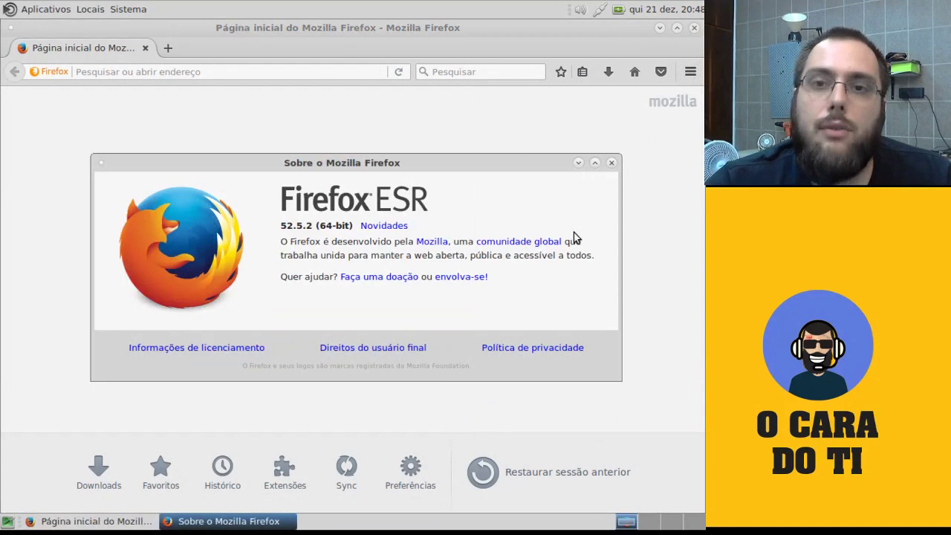
left_click(612, 162)
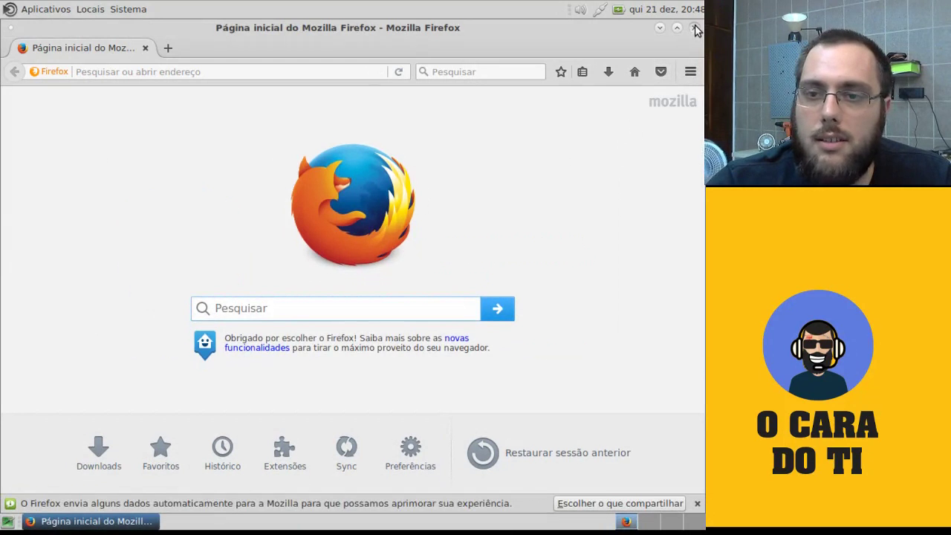
left_click(695, 28)
left_click(45, 9)
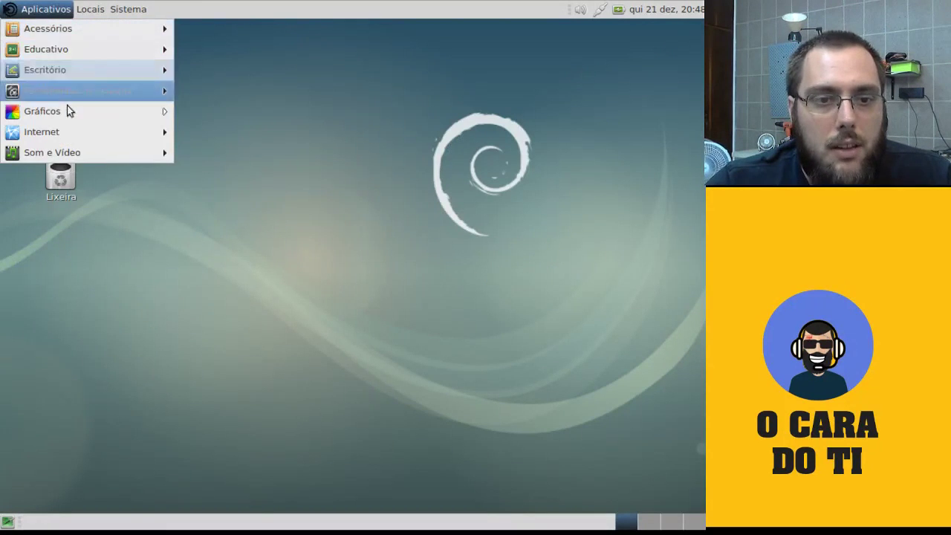
Browse the Som e Vídeo category listing VLC and Som, then move to the Sistema menu
mouse_move(119, 151)
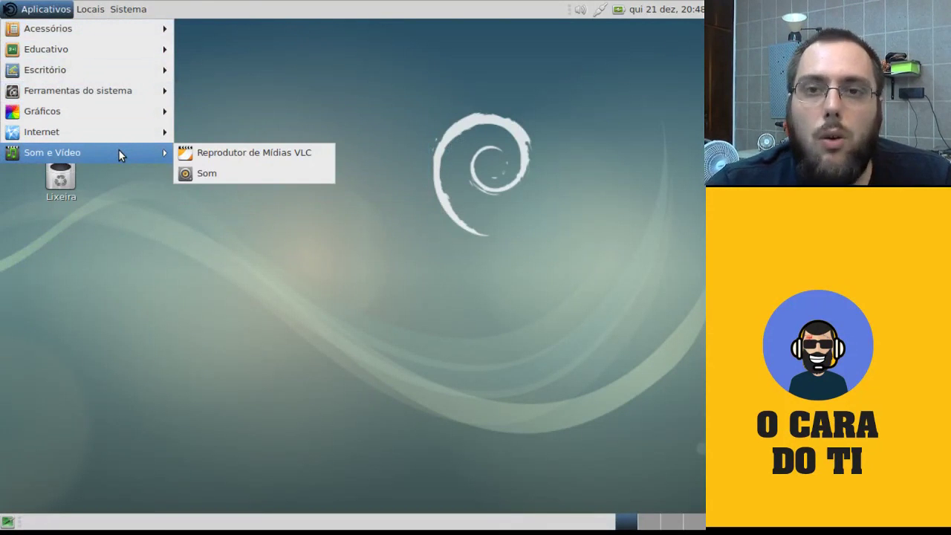
left_click(288, 159)
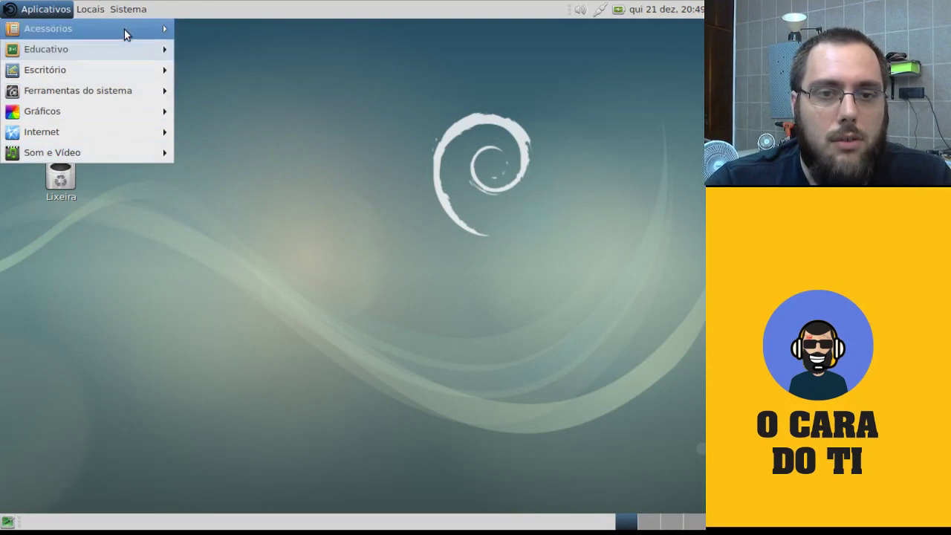
mouse_move(119, 15)
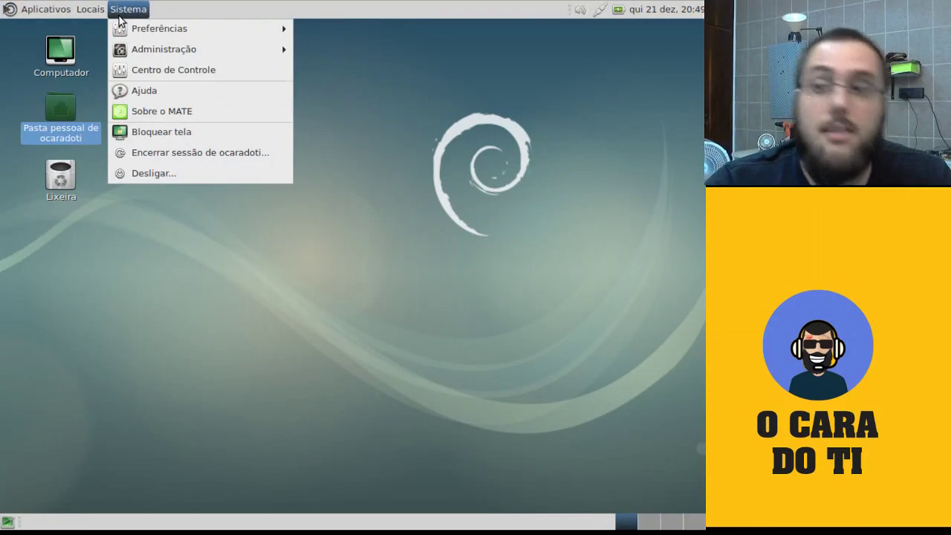
Browse the Sistema > Preferências categories, then launch Synaptic Package Manager from Administração
mouse_move(80, 13)
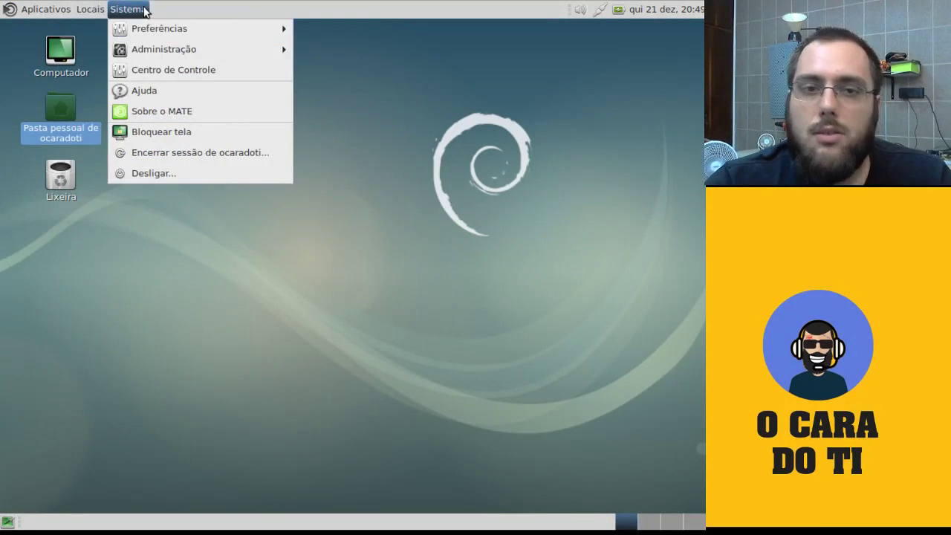
mouse_move(152, 34)
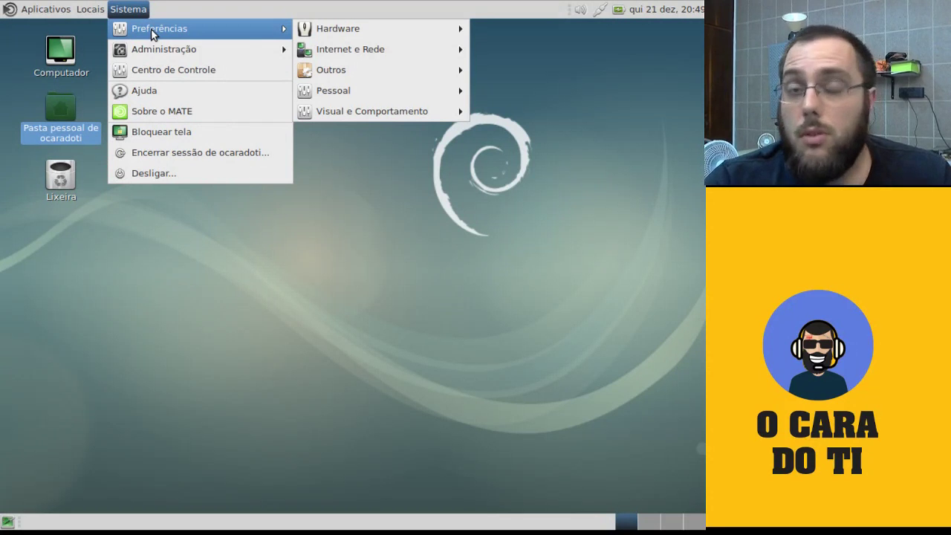
mouse_move(406, 31)
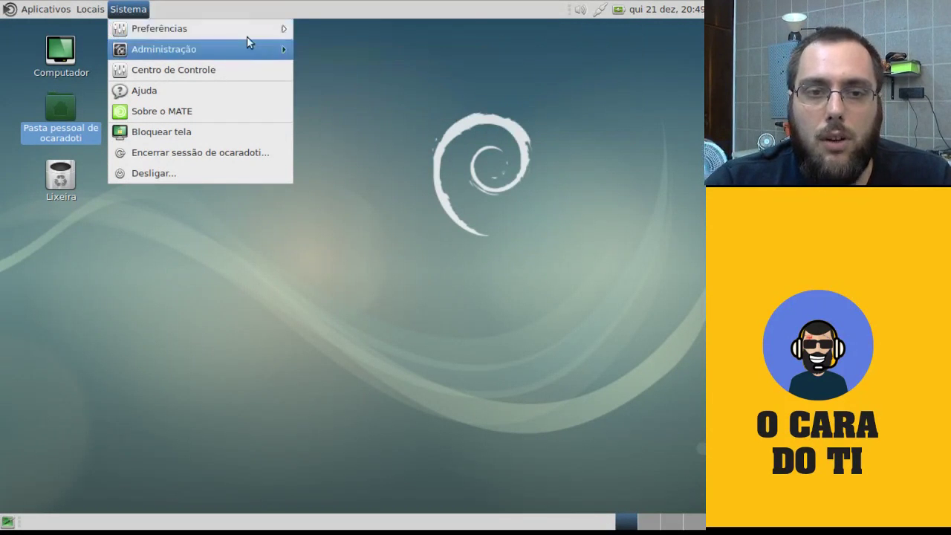
mouse_move(347, 45)
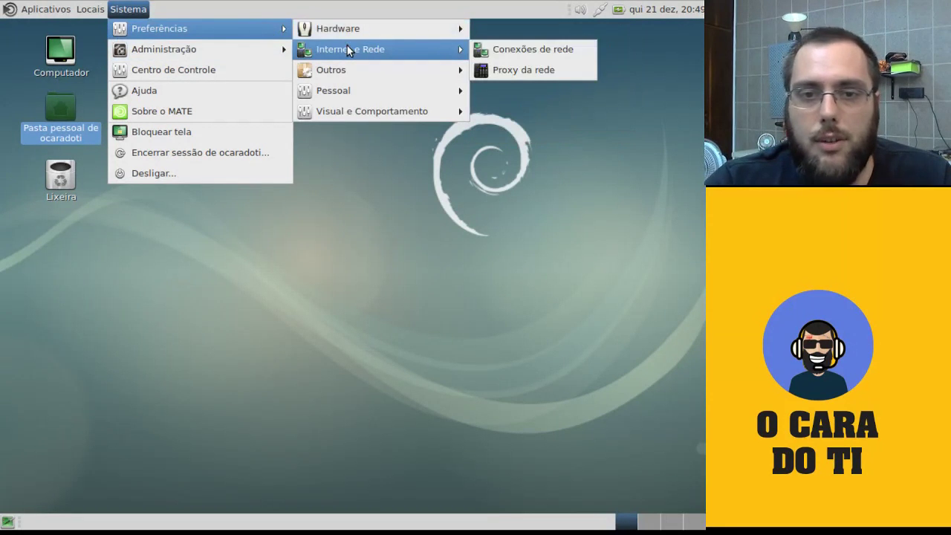
mouse_move(351, 63)
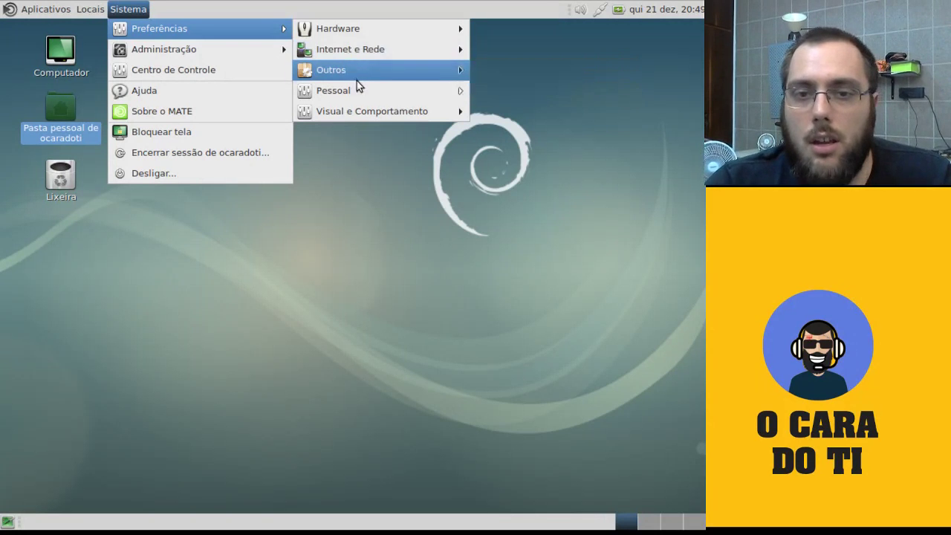
mouse_move(373, 92)
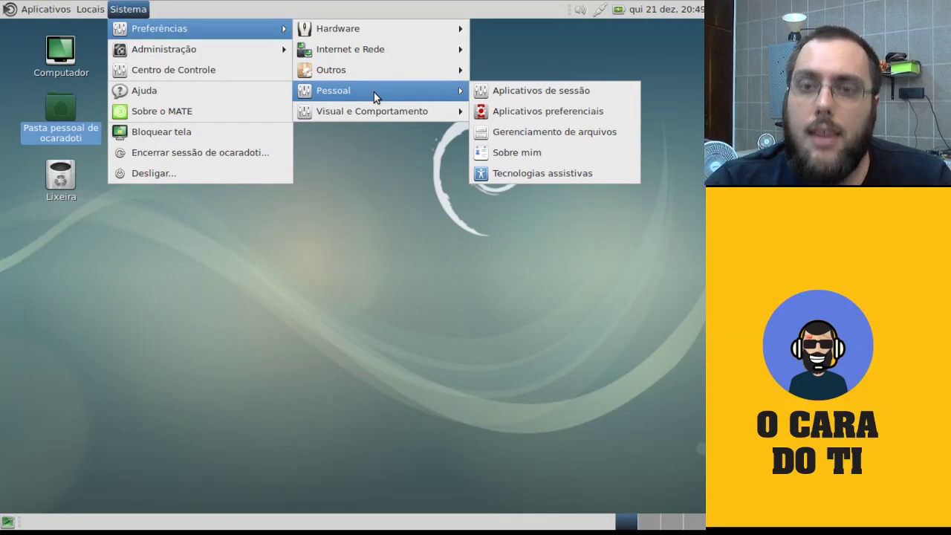
mouse_move(383, 111)
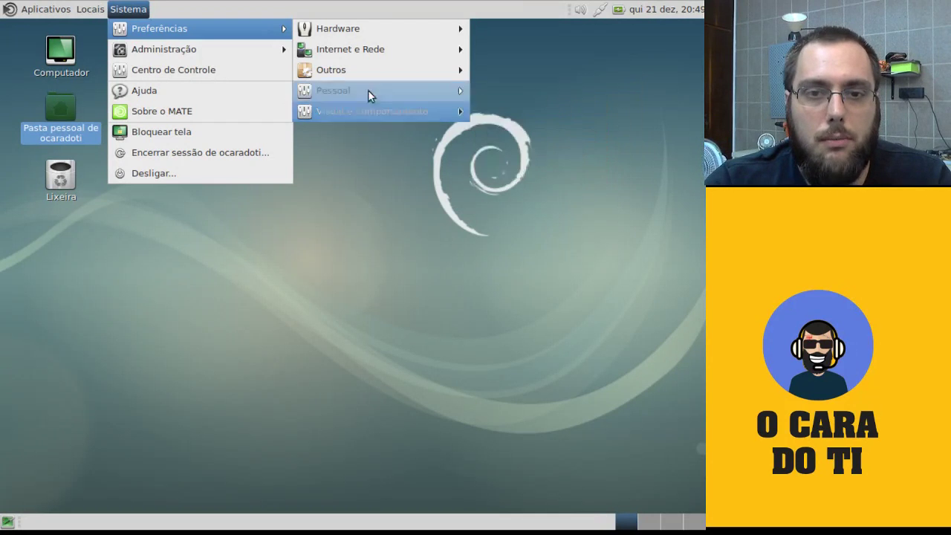
mouse_move(250, 55)
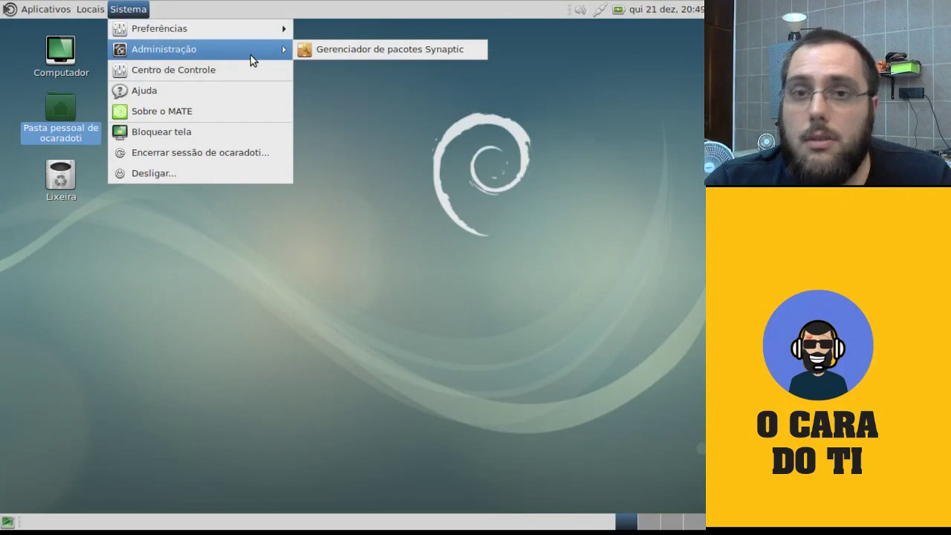
left_click(344, 61)
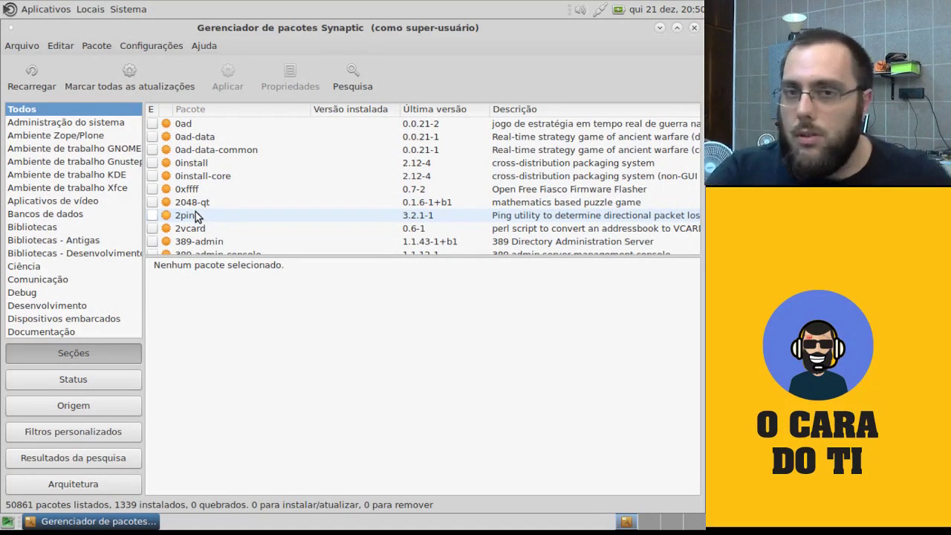
Search Synaptic's package list for 'transmission'
left_click(353, 78)
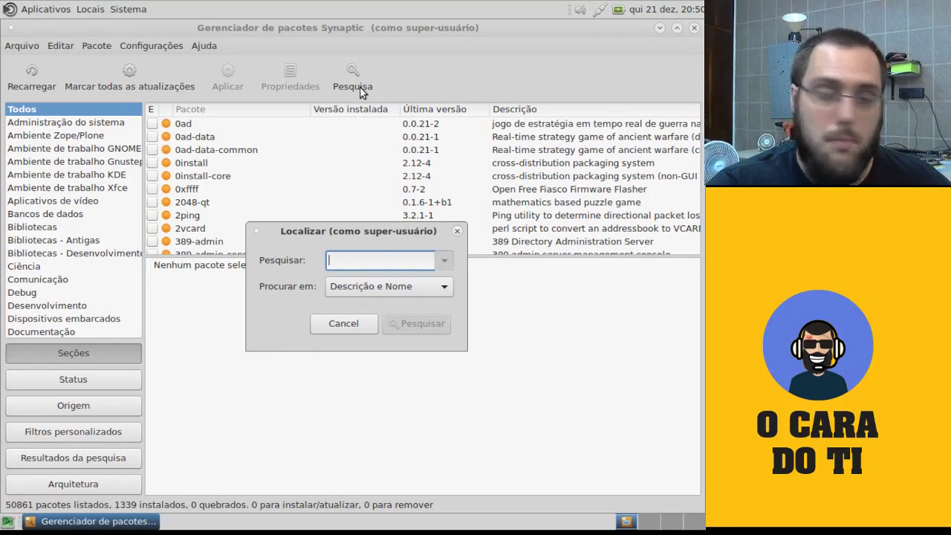
type("transmission")
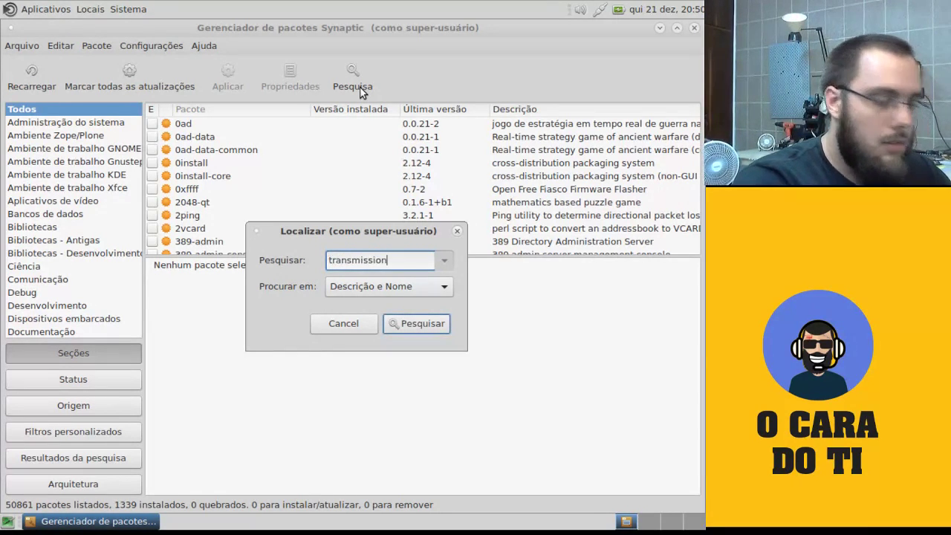
key("Return")
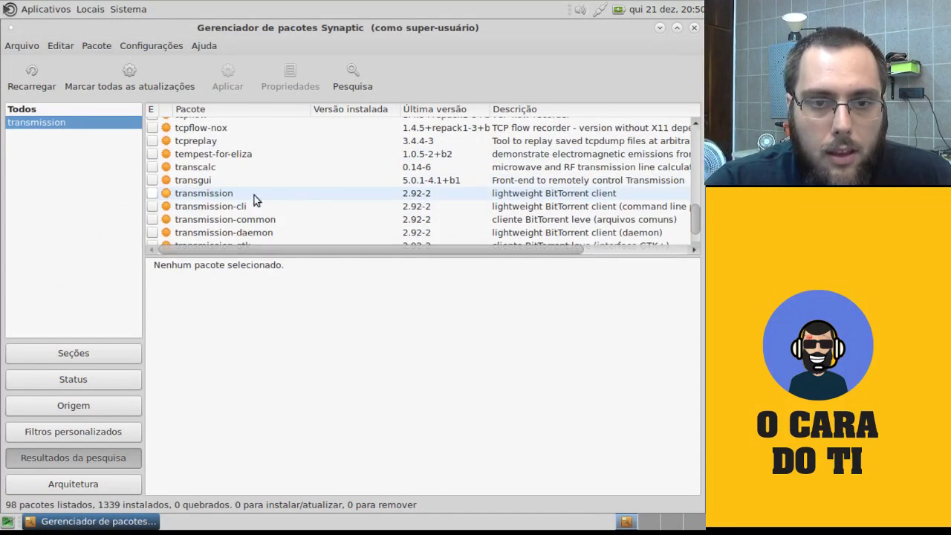
Mark transmission with its required dependencies and review the 6-package summary
left_click(219, 194)
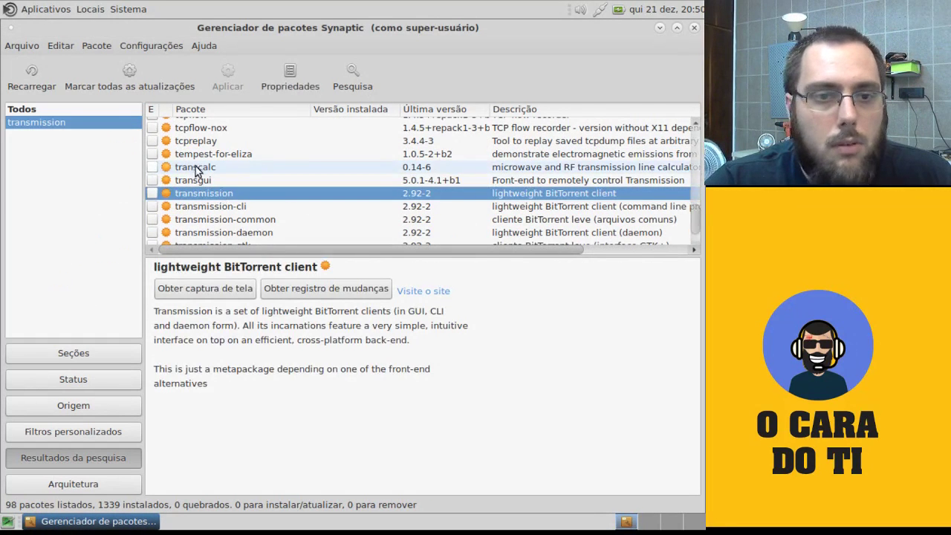
double_click(219, 194)
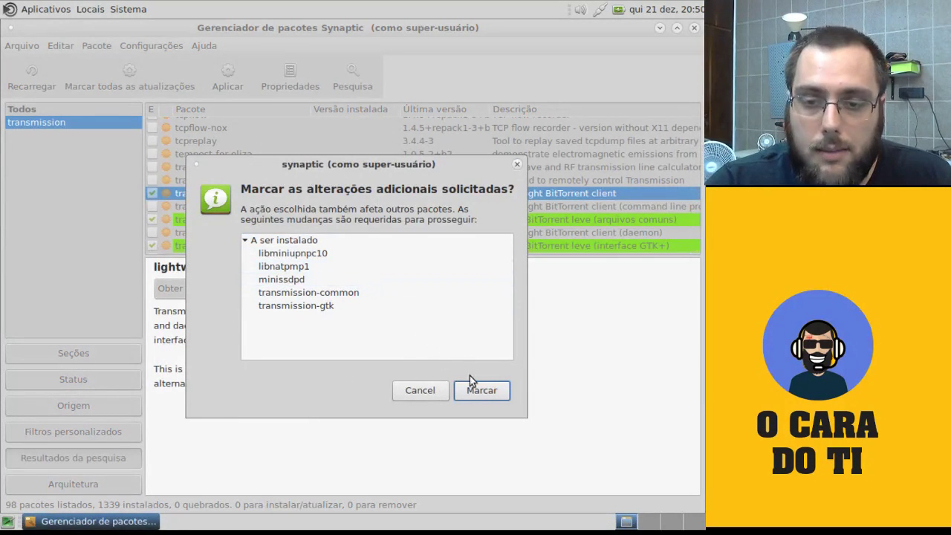
left_click(481, 390)
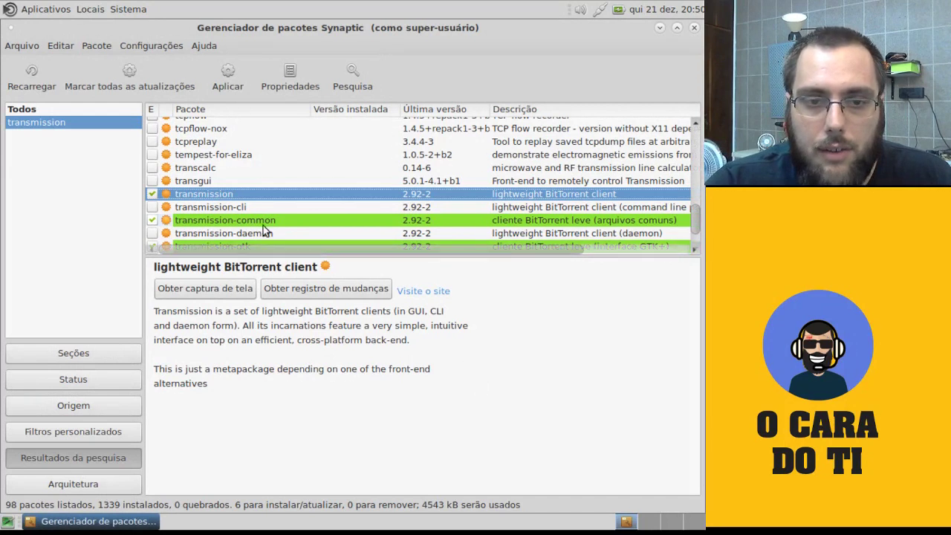
left_click(227, 81)
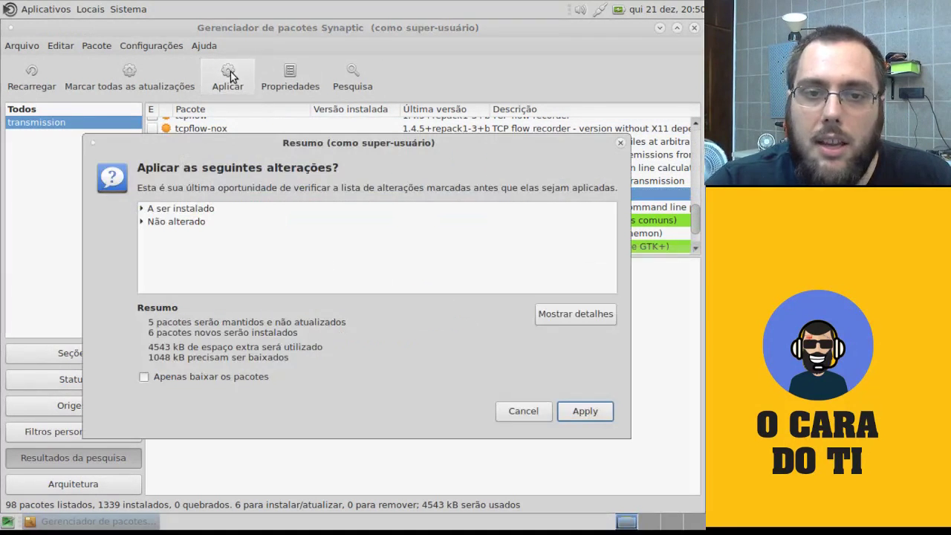
Apply the Transmission install, dismiss the 'Alterações aplicadas' notice, and minimize Synaptic
left_click(585, 412)
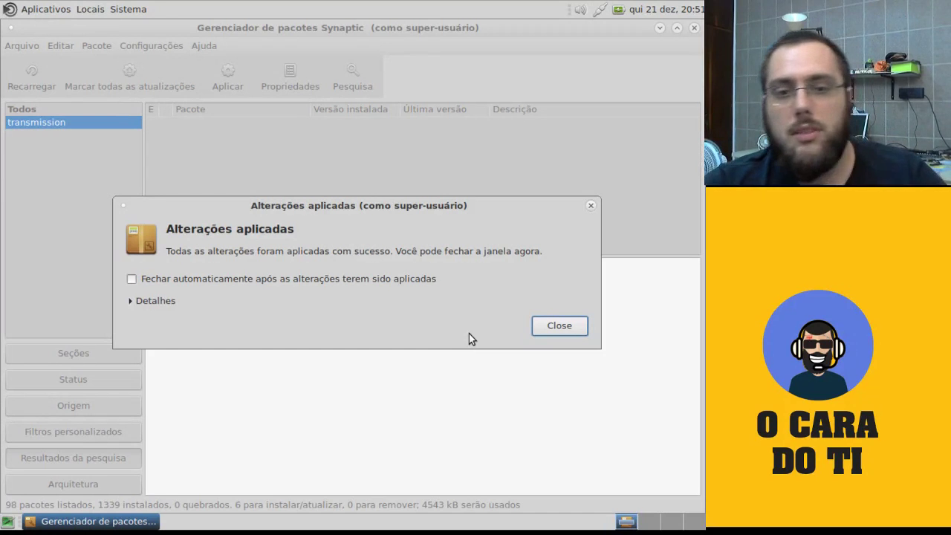
left_click(409, 279)
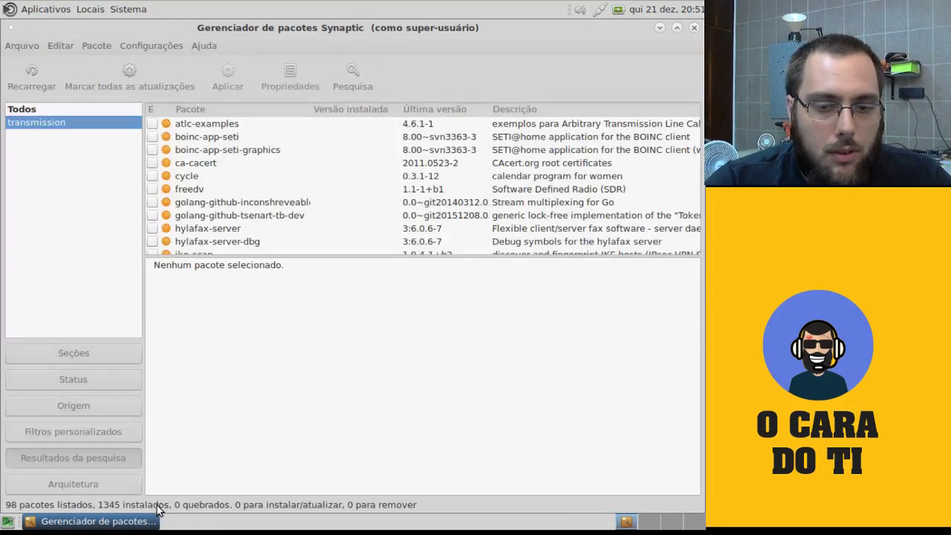
key("ctrl+alt+d")
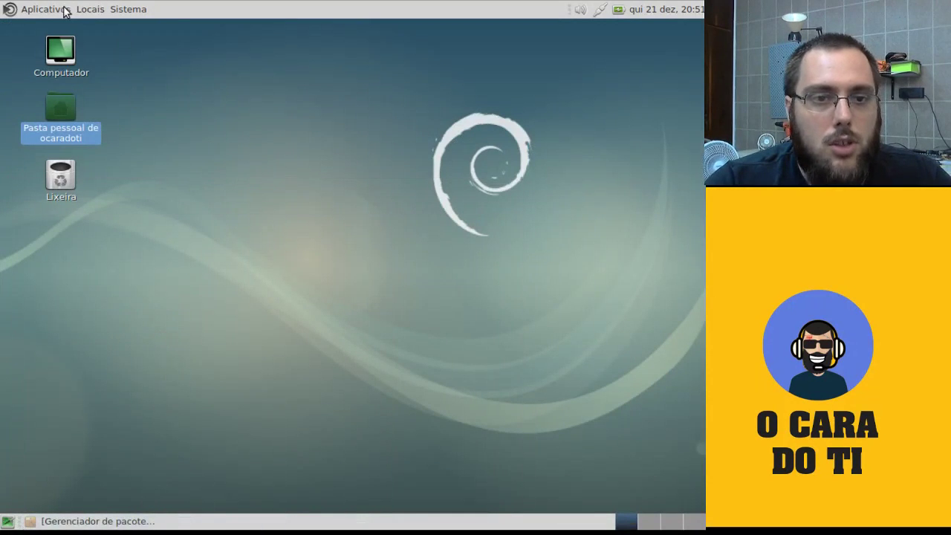
Launch Transmission from Aplicativos > Internet and accept its file-sharing notice
left_click(64, 10)
mouse_move(139, 134)
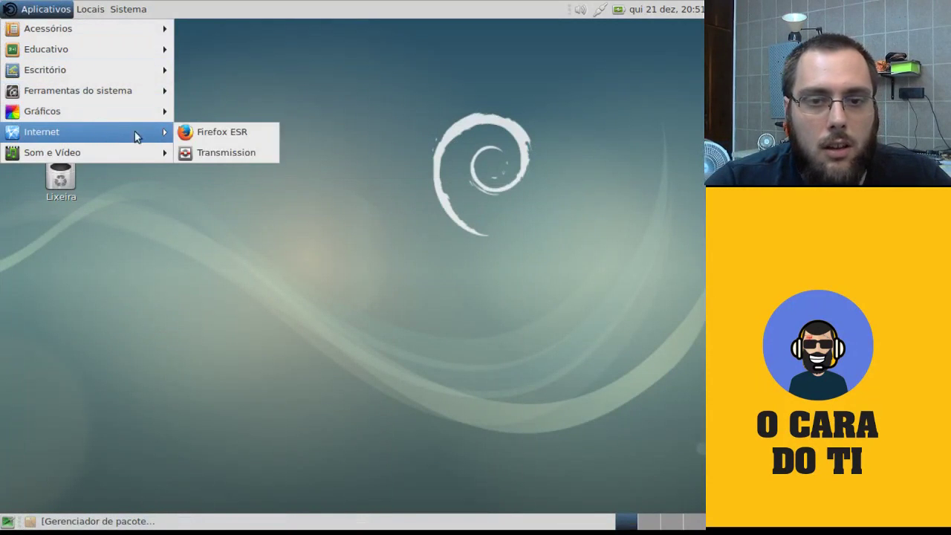
left_click(201, 149)
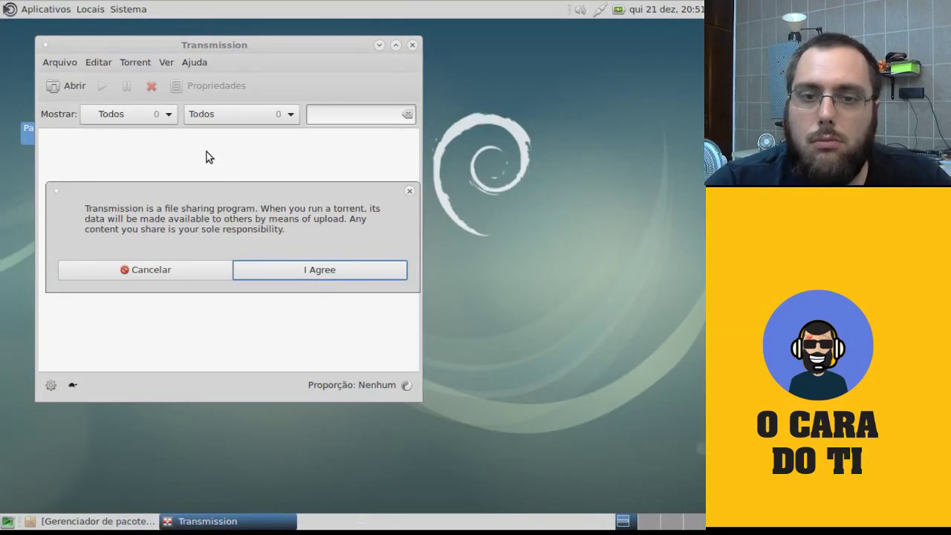
left_click(298, 269)
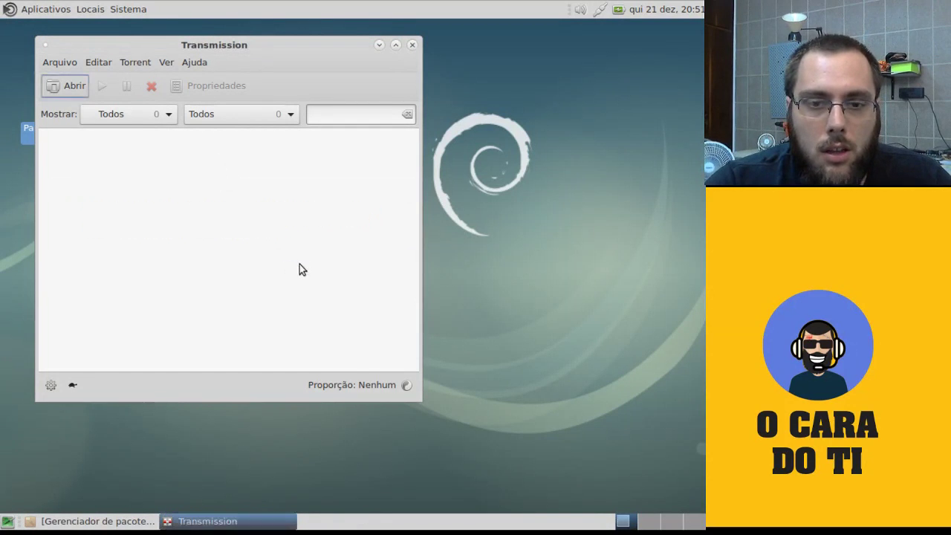
Quit Transmission with 'Sair agora' and restore Synaptic from the taskbar
left_click(413, 45)
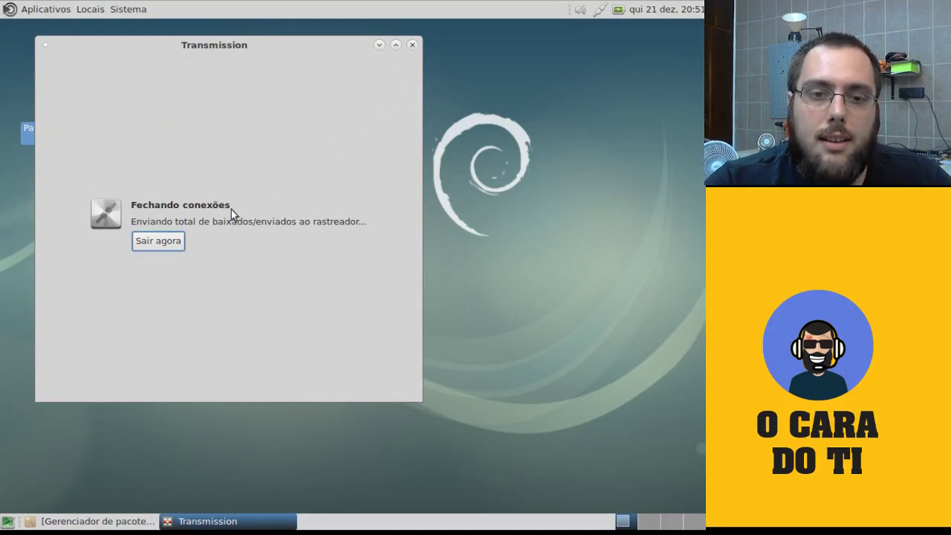
left_click(172, 240)
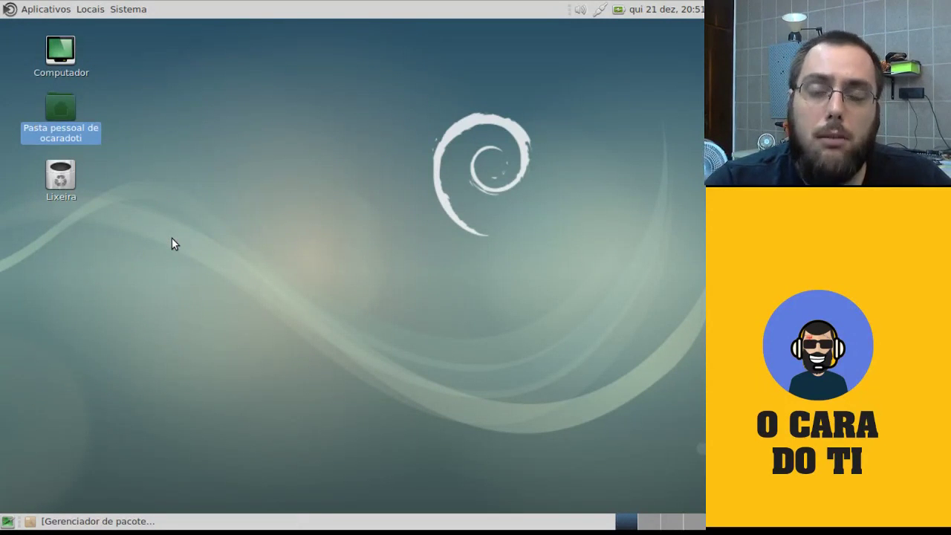
left_click(127, 522)
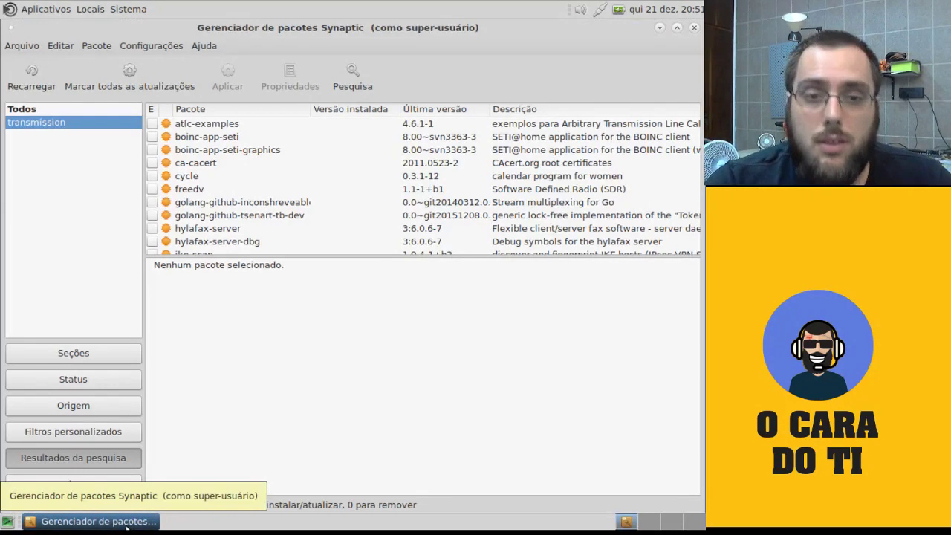
Find chromium and mark it for installation with libminizip1 and libre2-3
left_click(363, 76)
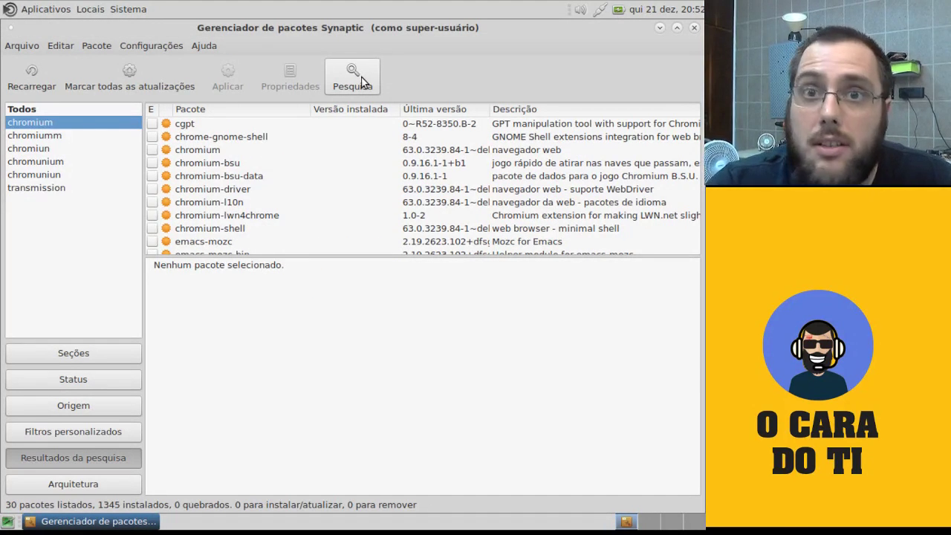
double_click(280, 151)
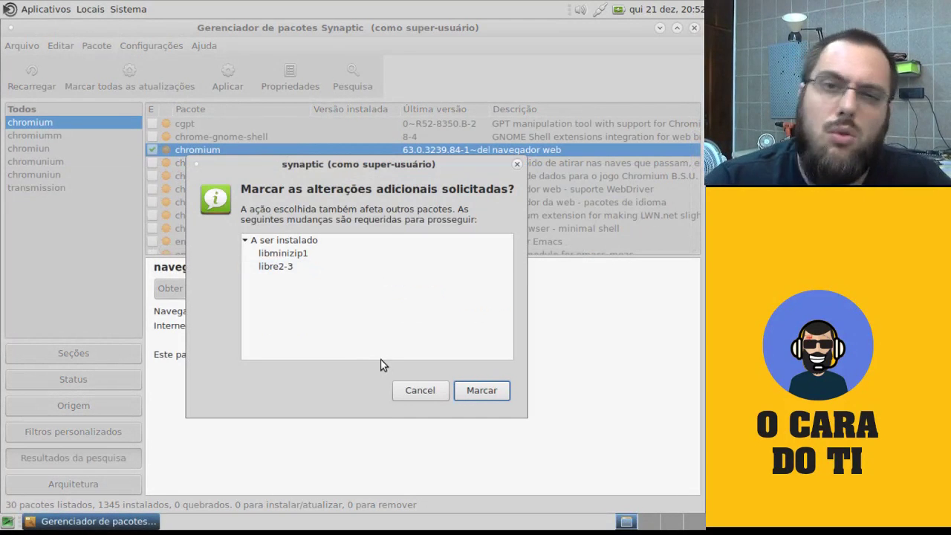
left_click(463, 393)
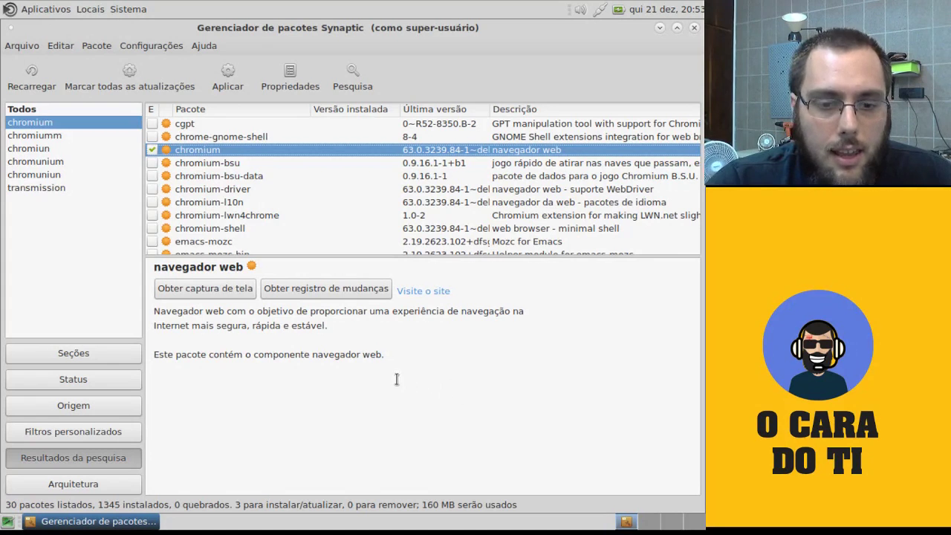
Apply the chromium install, watching the per-file download list, then minimize Synaptic
left_click(225, 82)
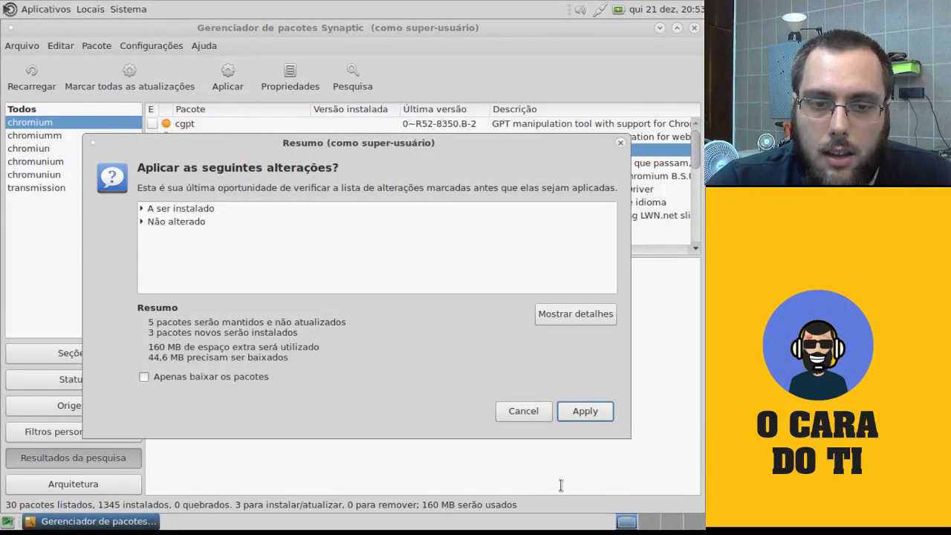
left_click(587, 412)
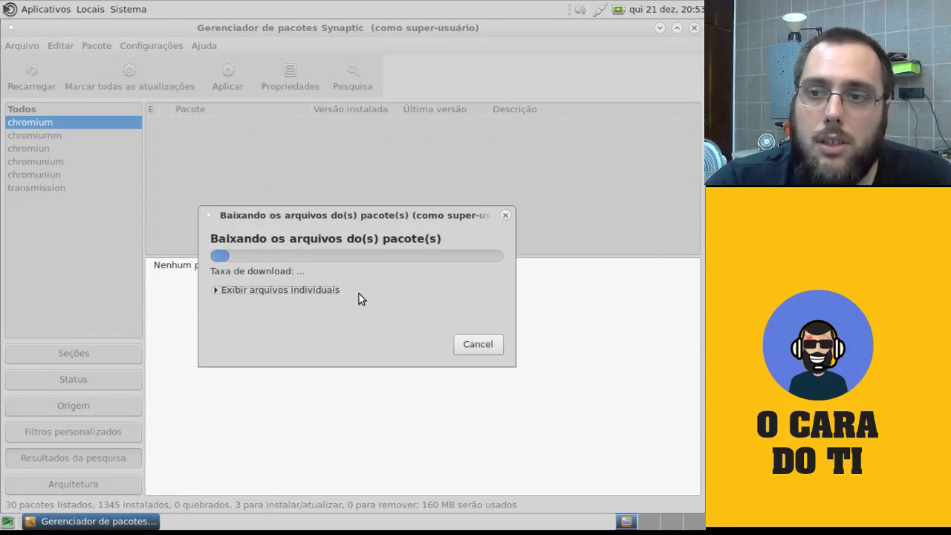
left_click(318, 290)
left_click_drag(355, 215, 296, 118)
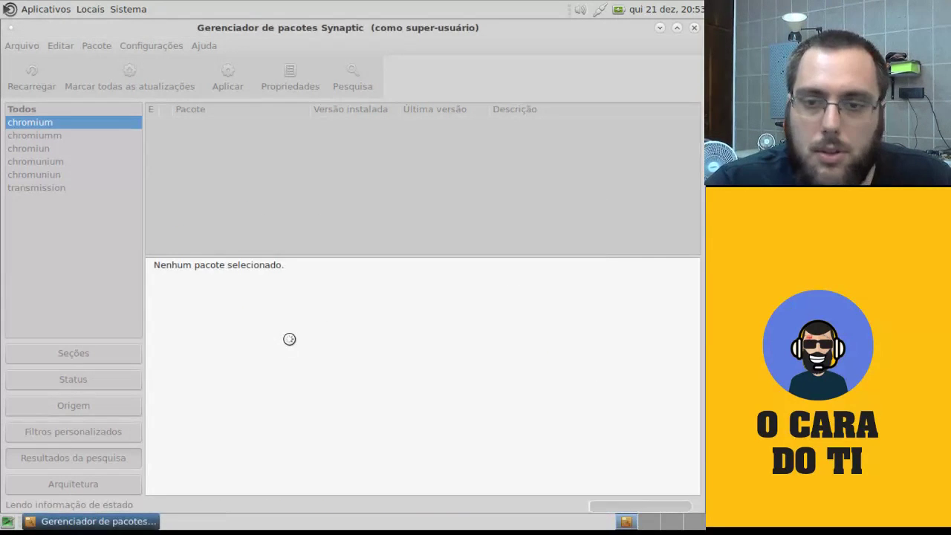
left_click(126, 524)
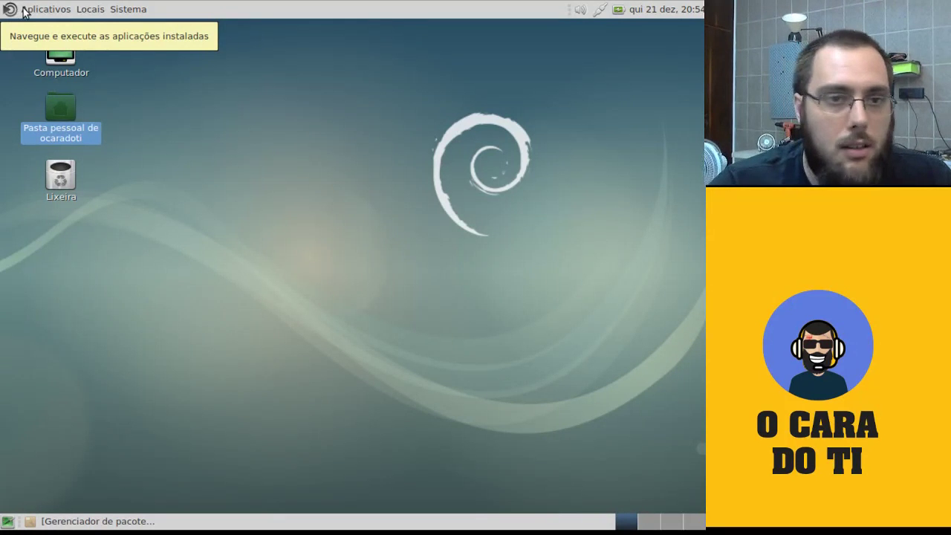
left_click(25, 9)
mouse_move(71, 127)
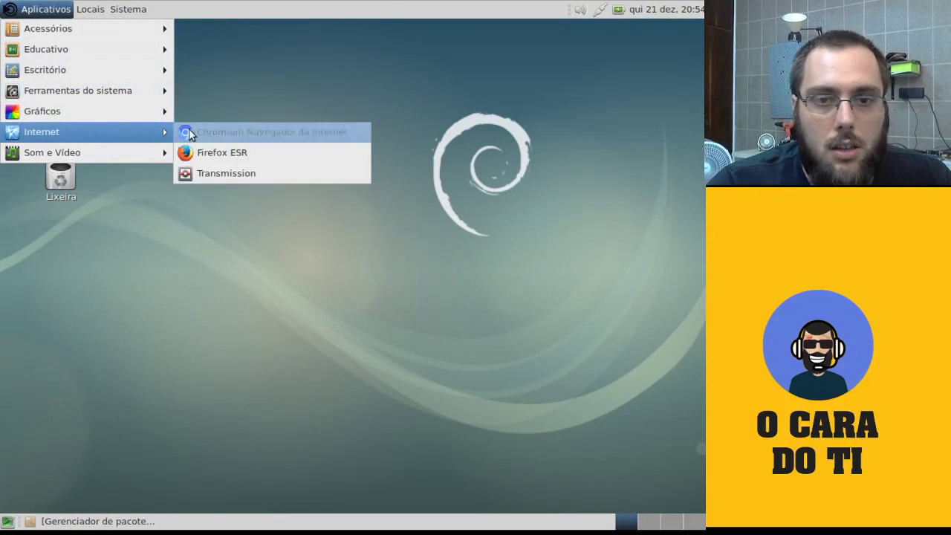
left_click(231, 133)
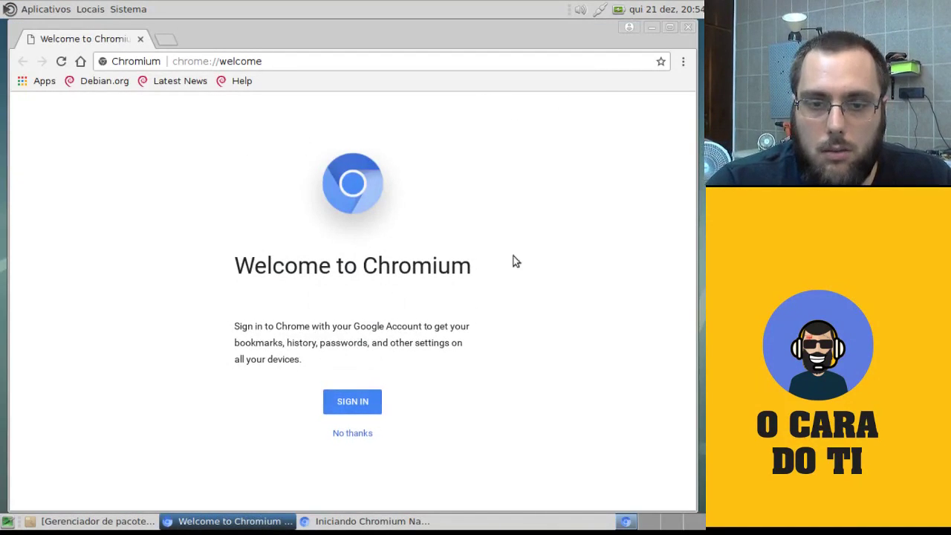
left_click(687, 27)
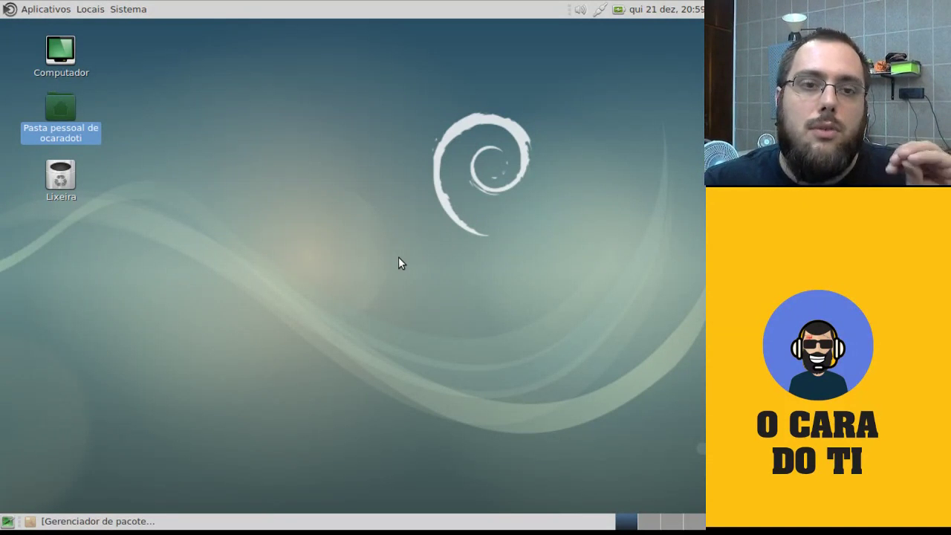
Lock the screen with Ctrl+Alt+L to show the unlock dialog
key("ctrl+alt+l")
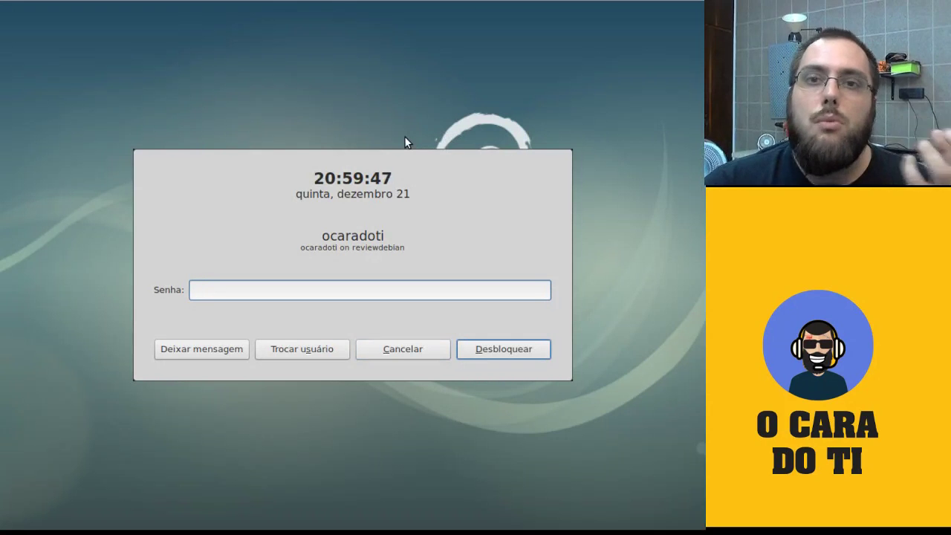